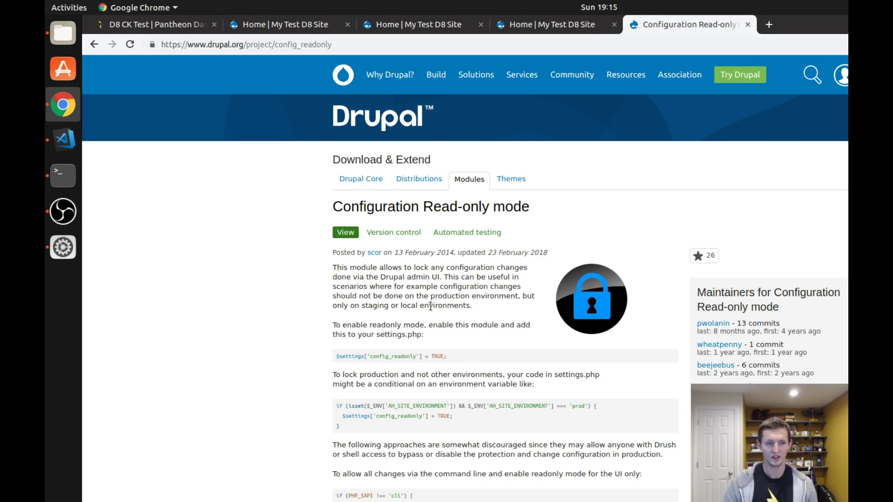
Switch from the Configuration Read-only mode page to the local My Test D8 Site.
{"action": "left_click", "coordinate": [306, 23]}
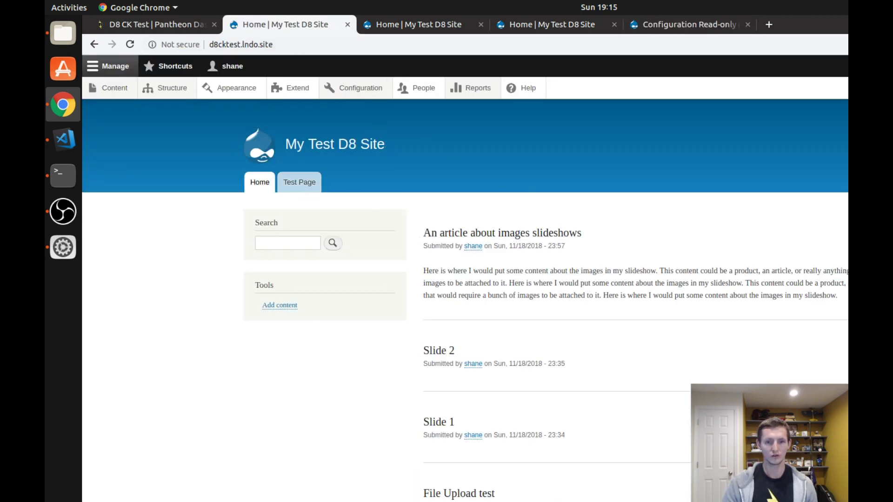
Compare the local, dev and test home pages, ending back on the local site.
{"action": "left_click", "coordinate": [437, 28]}
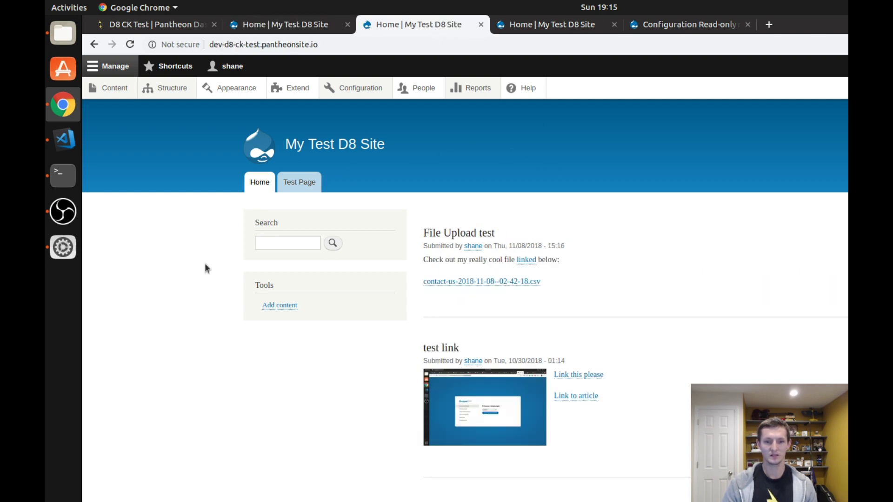
{"action": "left_click", "coordinate": [556, 26]}
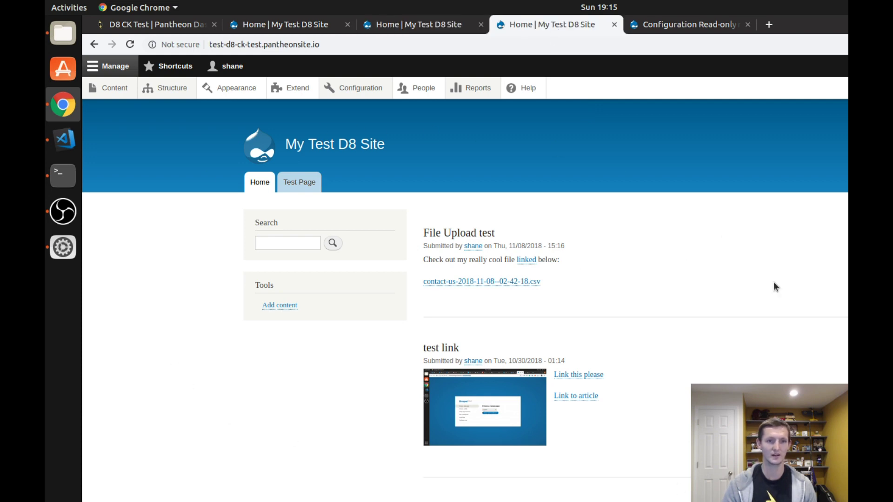
{"action": "left_click", "coordinate": [303, 28]}
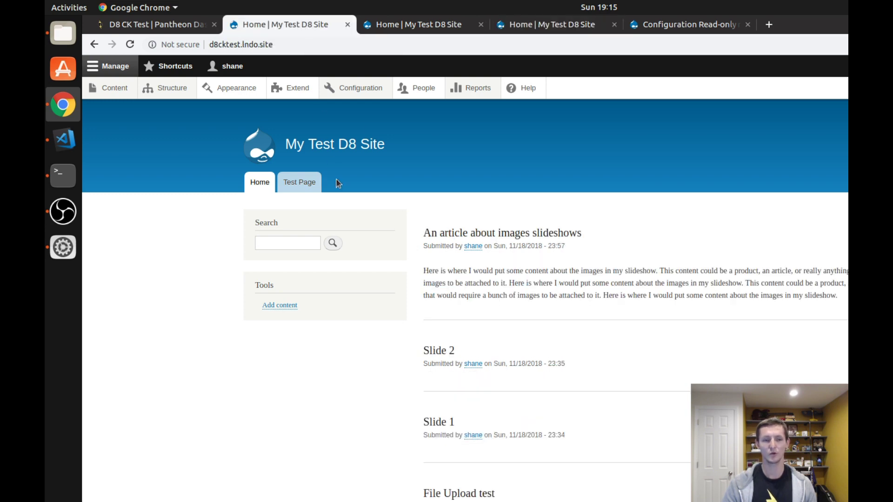
{"action": "left_click", "coordinate": [423, 25]}
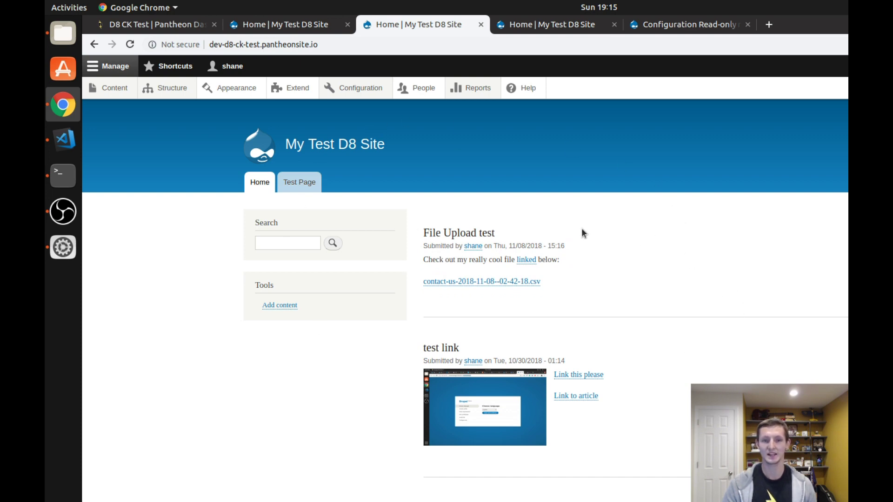
{"action": "left_click", "coordinate": [549, 26]}
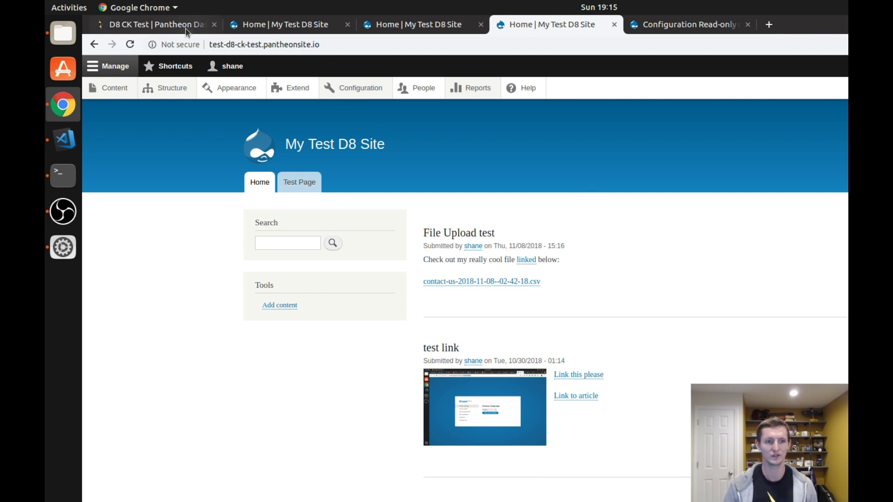
{"action": "left_click", "coordinate": [258, 27]}
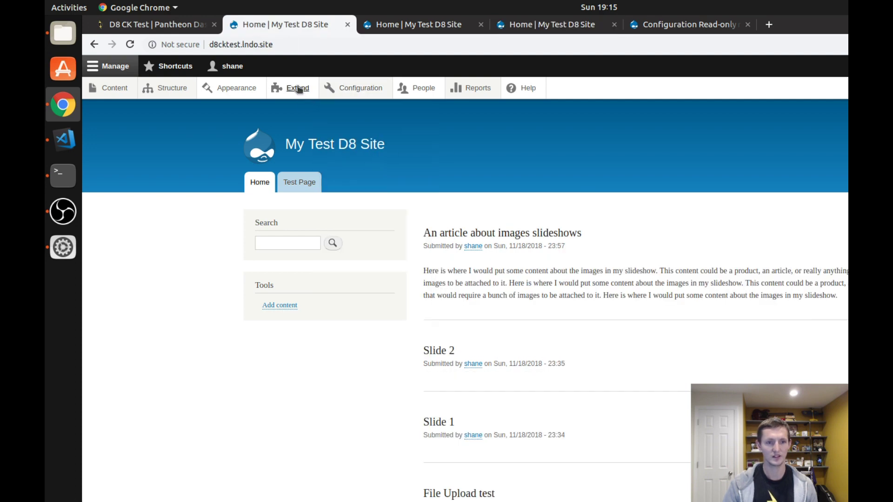
Filter the module list by 'confi' to confirm Configuration Manager and Configuration Read-only are enabled.
{"action": "left_click", "coordinate": [294, 88]}
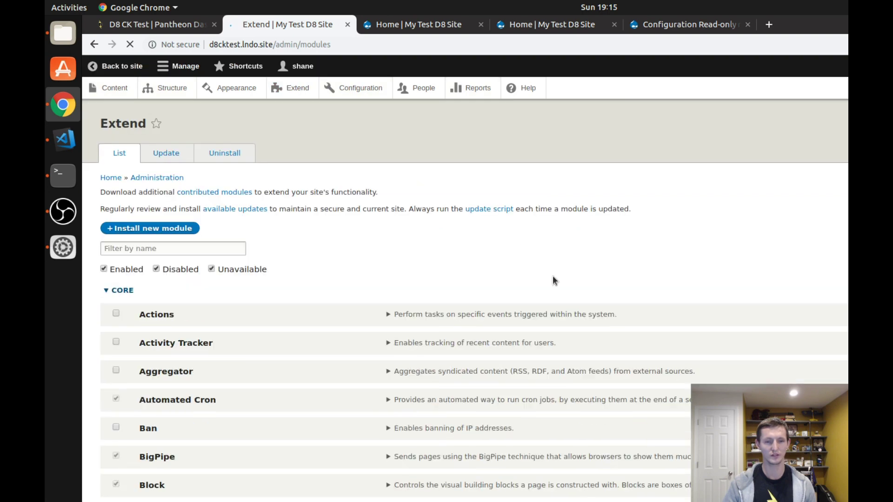
{"action": "type", "text": "confi"}
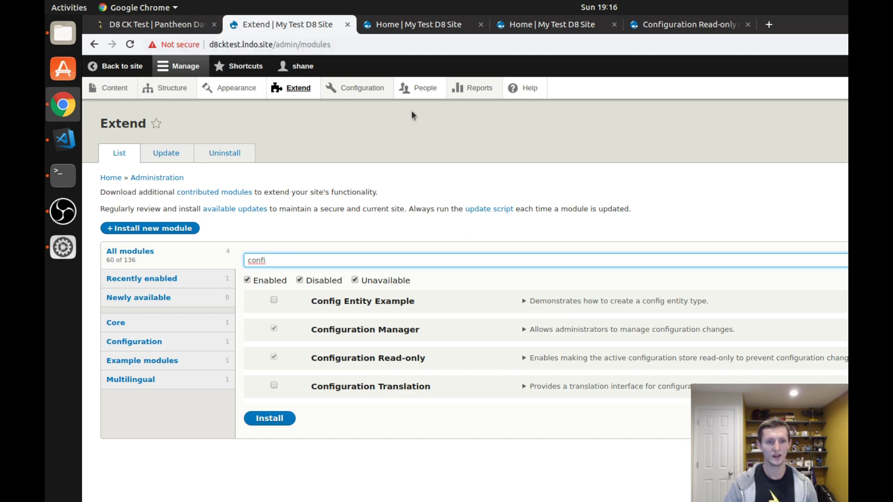
{"action": "mouse_move", "coordinate": [363, 89]}
{"action": "mouse_move", "coordinate": [375, 133]}
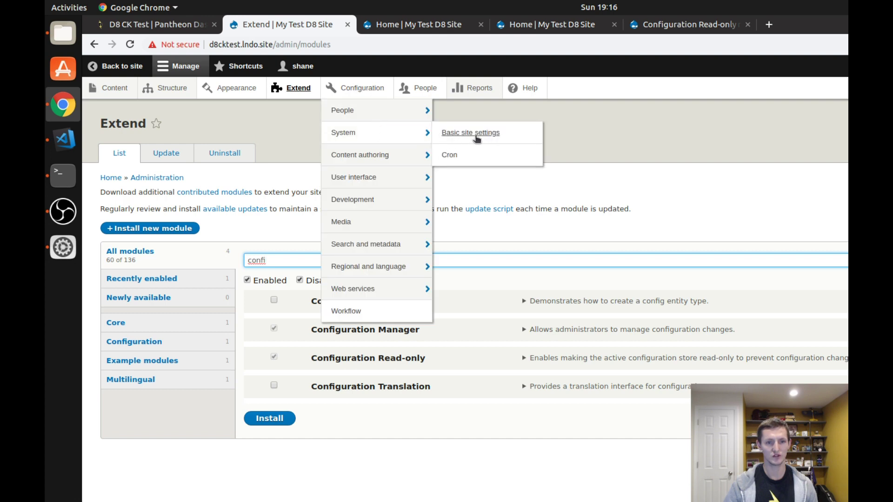
{"action": "left_click", "coordinate": [476, 136]}
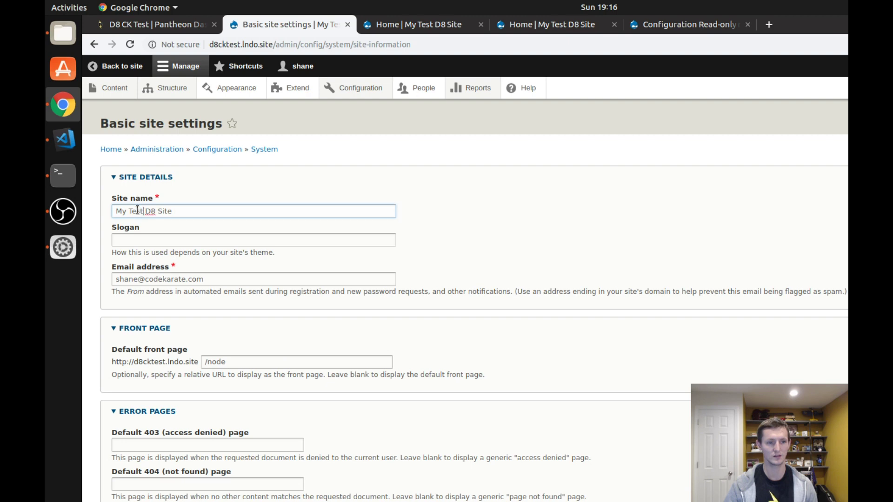
Rename the local site from 'My Test D8 Site' to 'My Awesome D8 Site' and save.
{"action": "double_click", "coordinate": [144, 212]}
{"action": "key", "text": "BackSpace"}
{"action": "type", "text": "Awesome"}
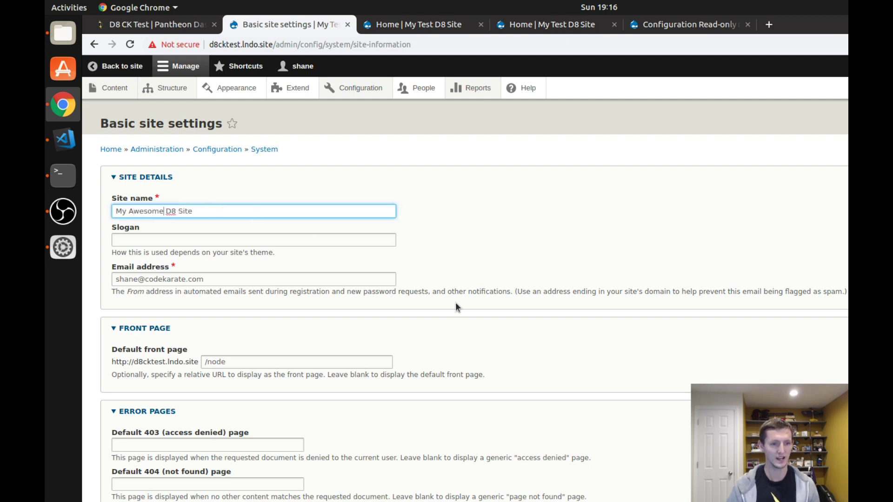
{"action": "key", "text": "Return"}
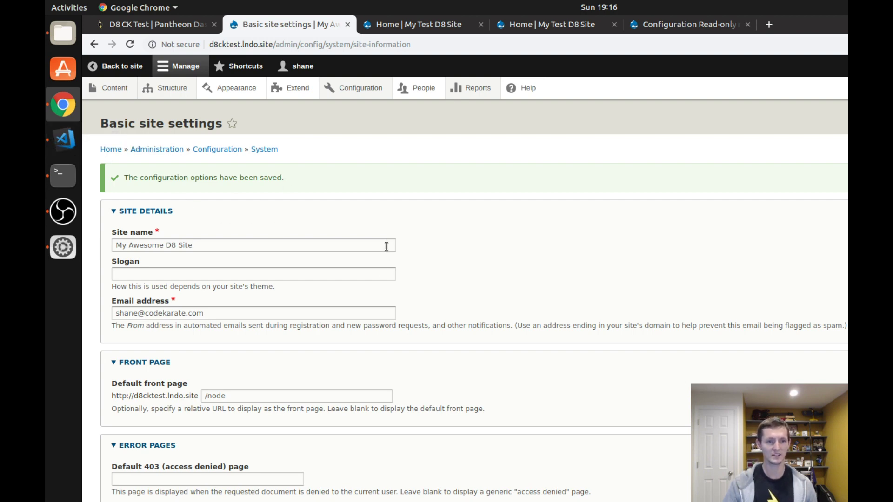
{"action": "left_click", "coordinate": [181, 29]}
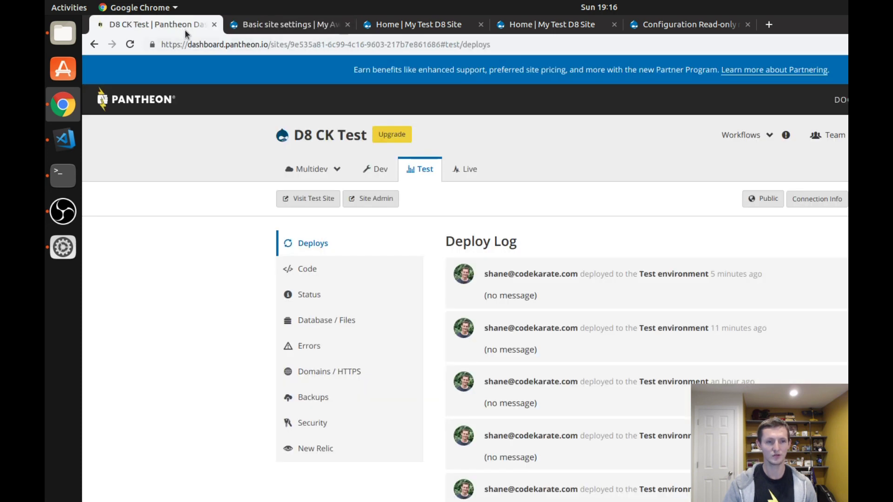
Check the Dev environment's commit log on the Pantheon dashboard.
{"action": "left_click", "coordinate": [375, 171]}
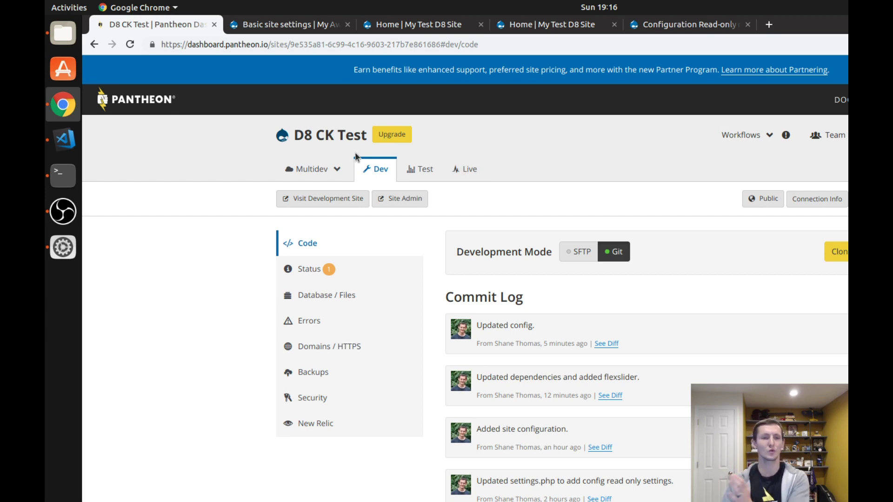
{"action": "left_click", "coordinate": [63, 176]}
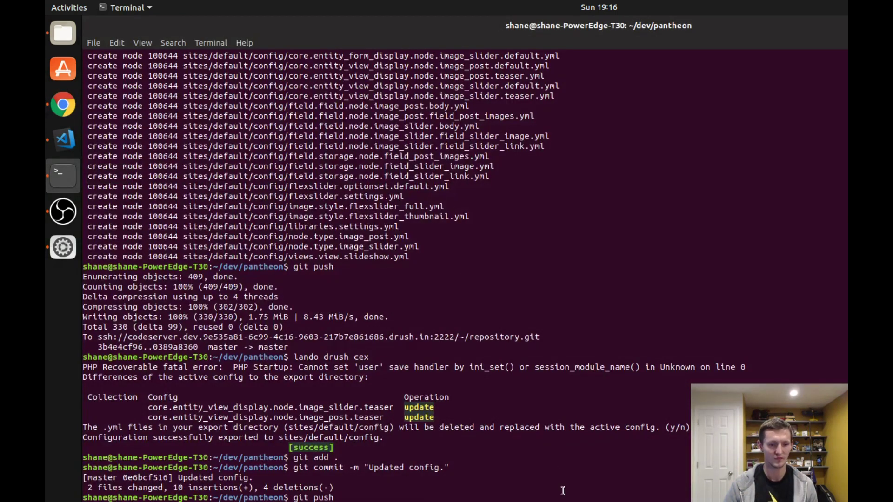
Review the settings.php block setting config_readonly to TRUE on Pantheon test and live.
{"action": "left_click", "coordinate": [63, 139]}
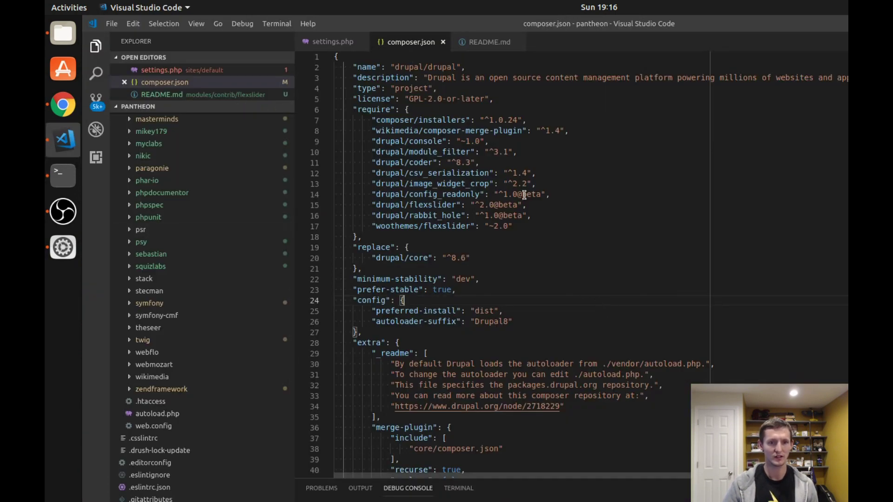
{"action": "left_click", "coordinate": [333, 41]}
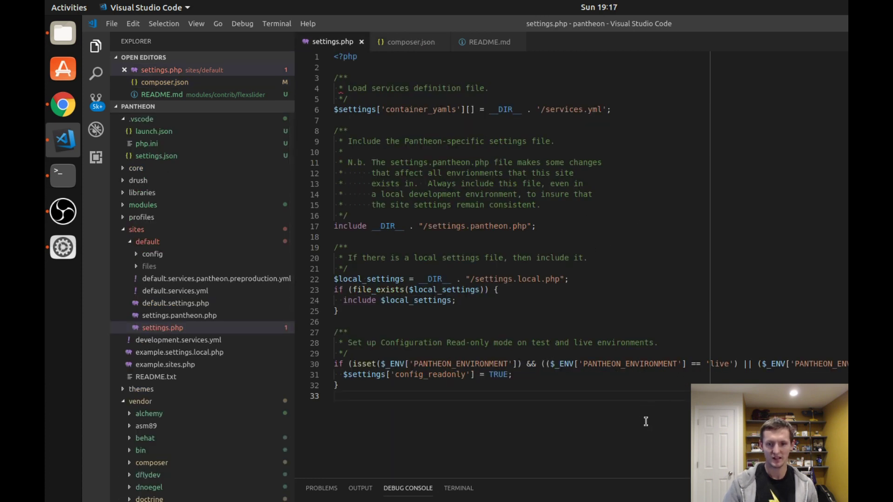
{"action": "left_click_drag", "start_coordinate": [346, 384], "coordinate": [334, 333]}
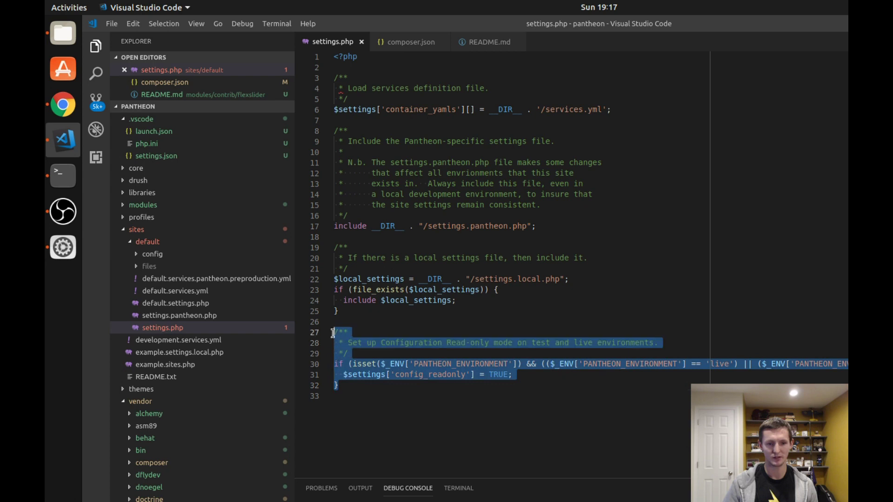
{"action": "left_click", "coordinate": [421, 413]}
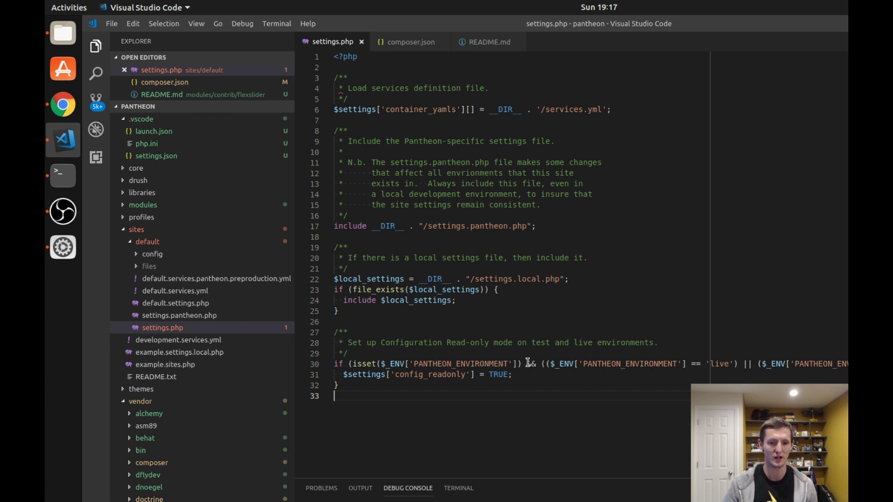
{"action": "left_click_drag", "start_coordinate": [518, 375], "coordinate": [343, 375]}
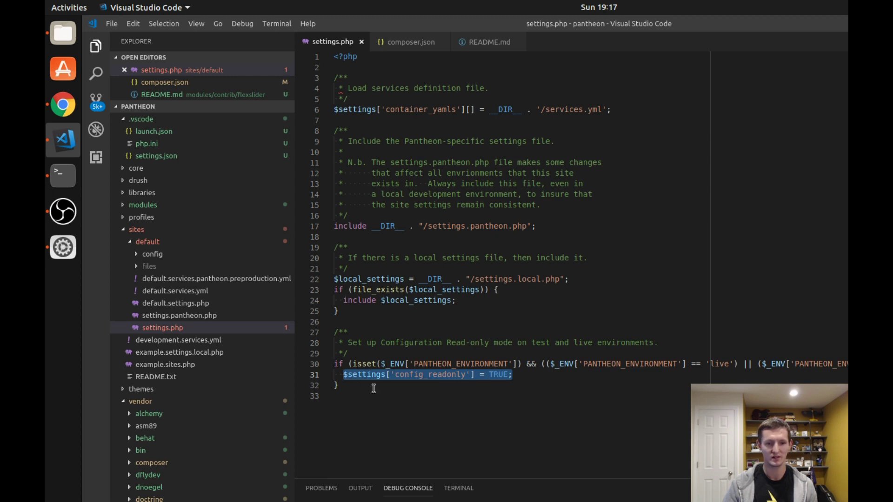
{"action": "left_click", "coordinate": [479, 383]}
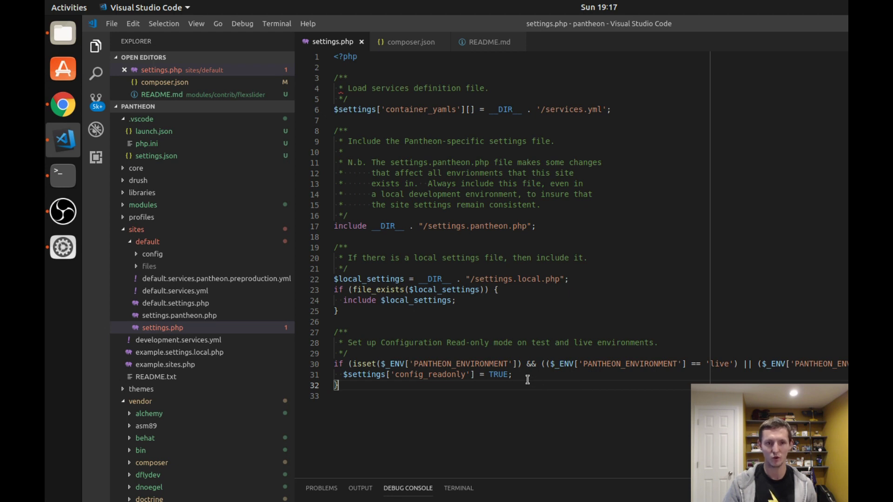
Delete the config_readonly statement and its read-only conditional block from settings.php.
{"action": "left_click", "coordinate": [346, 374]}
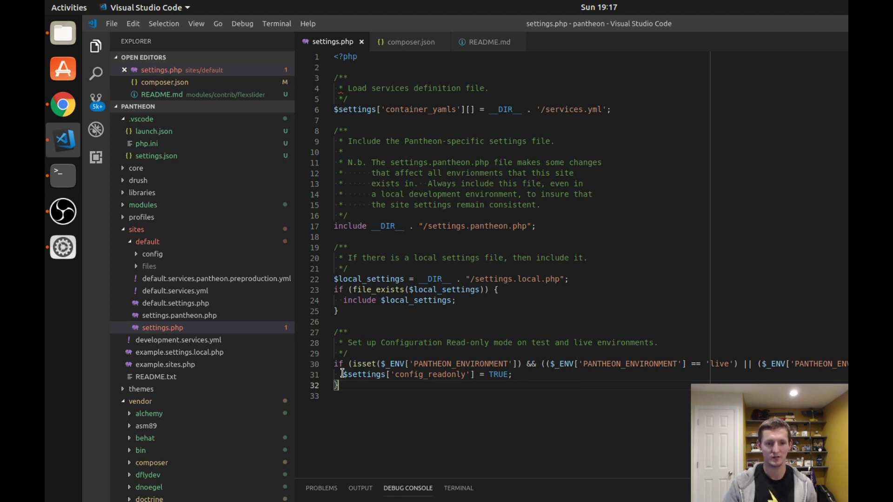
{"action": "left_click_drag", "start_coordinate": [348, 373], "coordinate": [520, 374]}
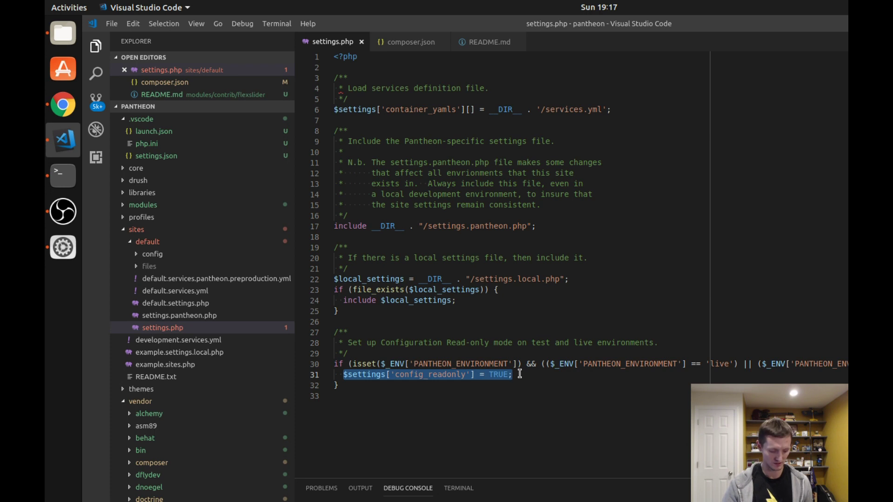
{"action": "key", "text": "BackSpace"}
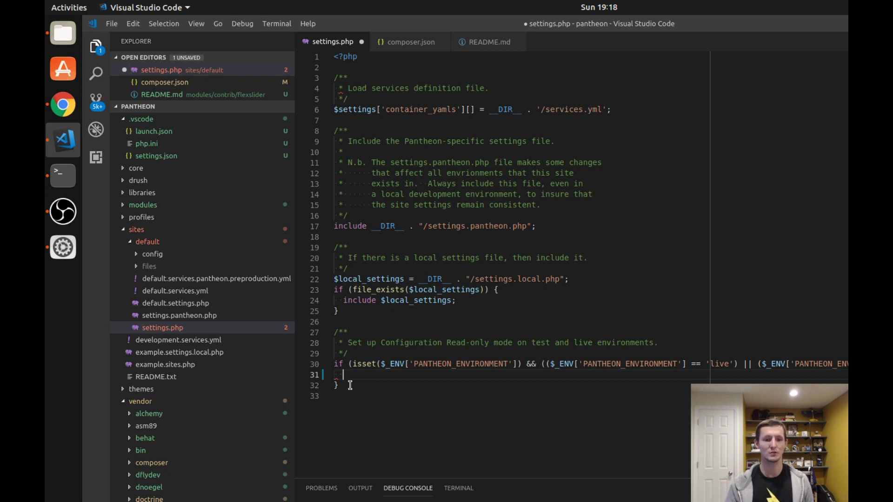
{"action": "left_click_drag", "start_coordinate": [350, 385], "coordinate": [333, 332]}
{"action": "key", "text": "BackSpace"}
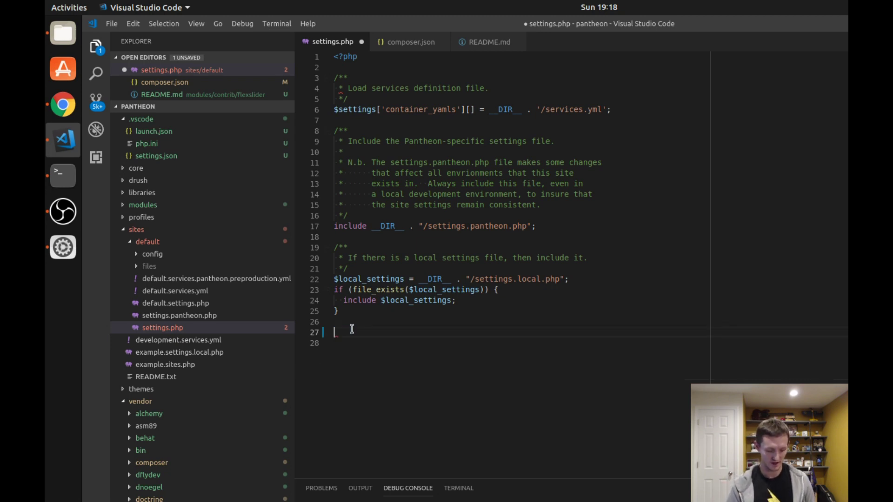
Paste a standalone config_readonly line on line 27, setting it to TRUE then FALSE.
{"action": "type", "text": "$settings['config_readonly'] = true;"}
{"action": "key", "text": "ctrl+shift+Left"}
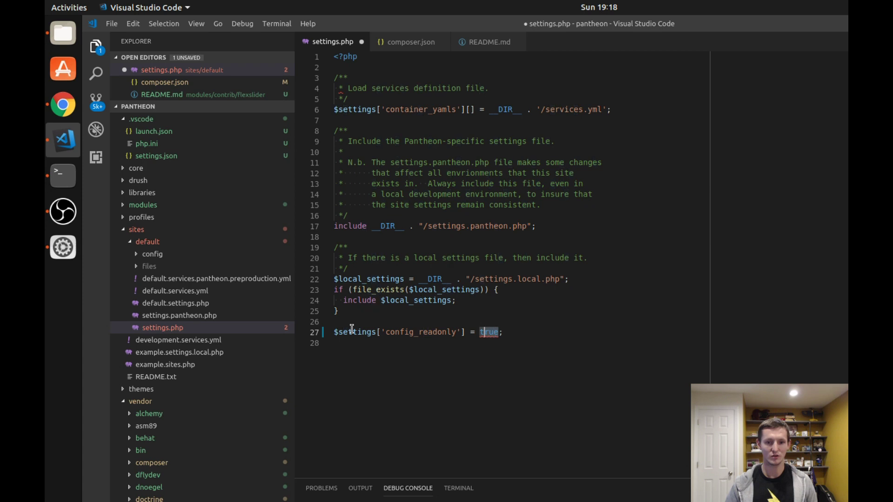
{"action": "type", "text": "TRUE"}
{"action": "key", "text": "Escape"}
{"action": "key", "text": "Down"}
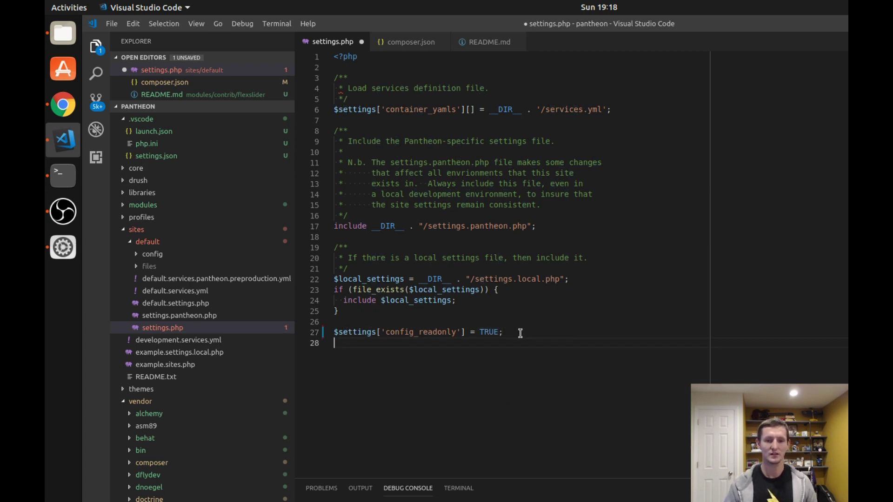
{"action": "double_click", "coordinate": [484, 330]}
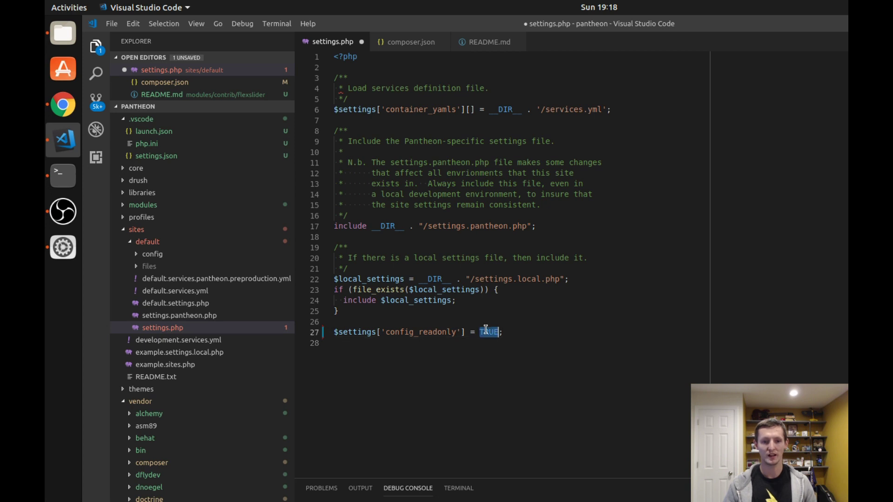
{"action": "type", "text": "FALSE"}
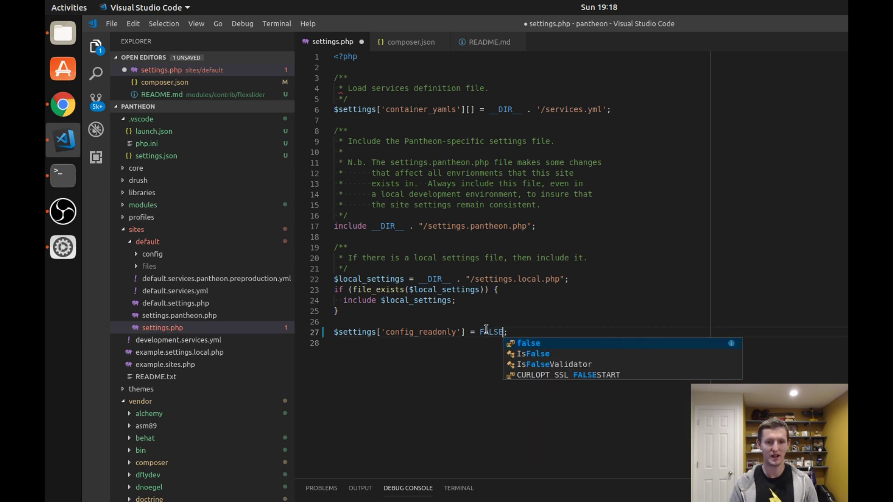
{"action": "left_click", "coordinate": [492, 315]}
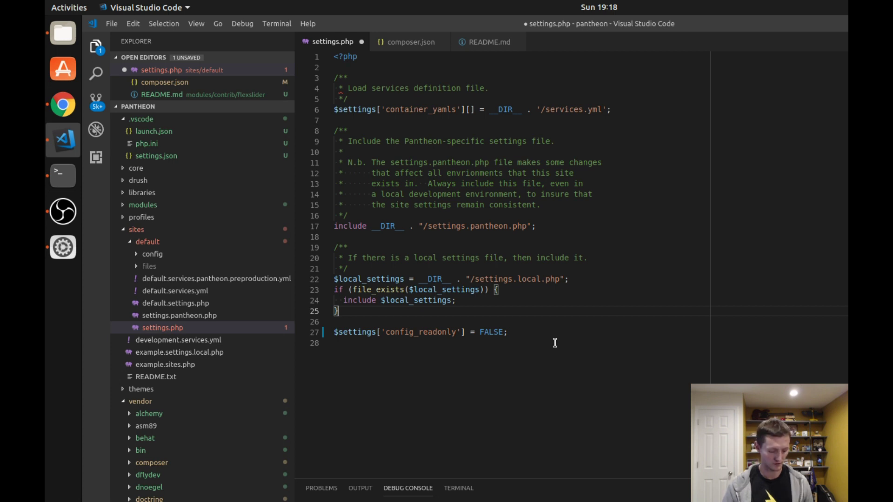
Undo the edits to restore the read-only block with config_readonly TRUE.
{"action": "key", "text": "ctrl+z"}
{"action": "key", "text": "ctrl+z"}
{"action": "key", "text": "ctrl+z"}
{"action": "key", "text": "ctrl+z"}
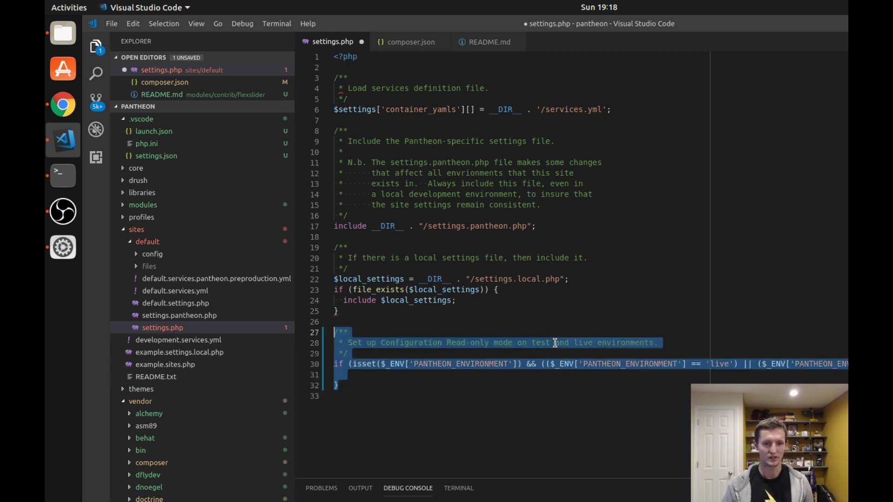
{"action": "left_click", "coordinate": [550, 301]}
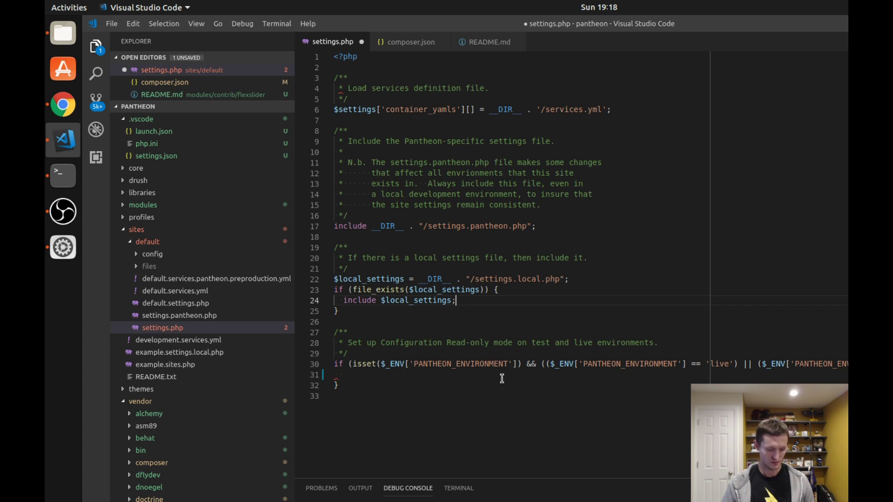
{"action": "key", "text": "ctrl+z"}
{"action": "left_click", "coordinate": [534, 309]}
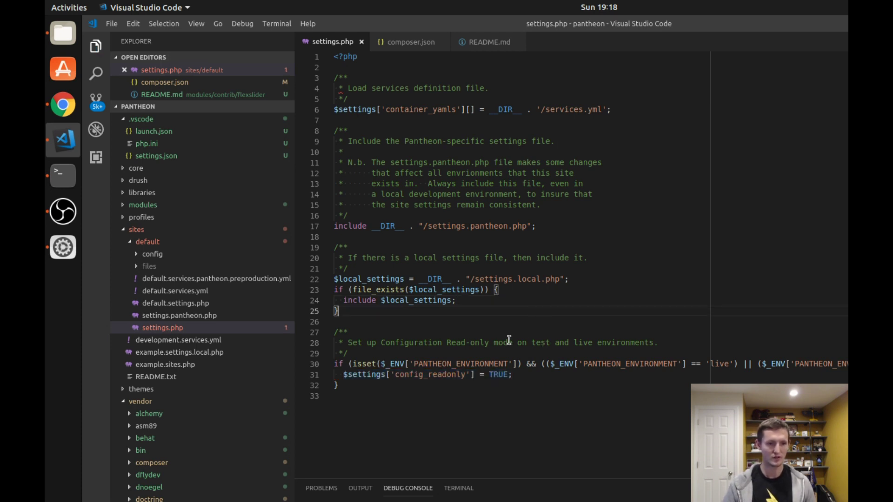
{"action": "left_click", "coordinate": [60, 179]}
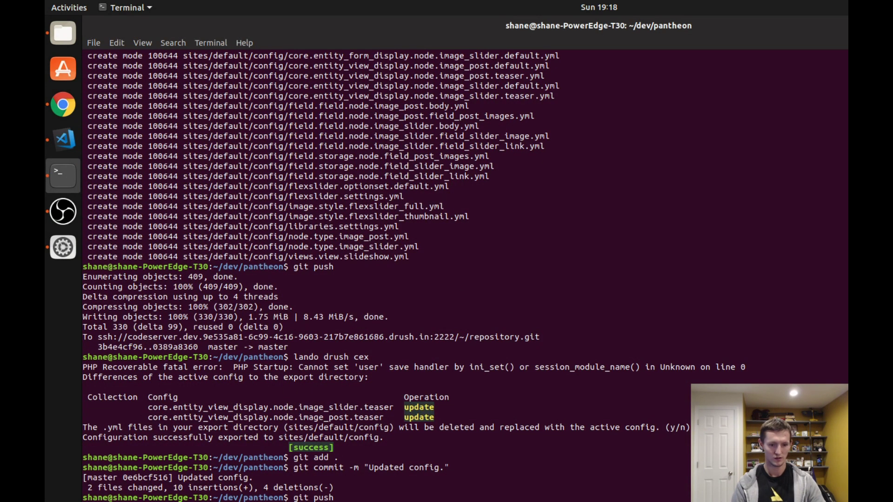
Export the site configuration with lando drush, answering y to overwrite the config files.
{"action": "key", "text": "ctrl+l"}
{"action": "type", "text": "l"}
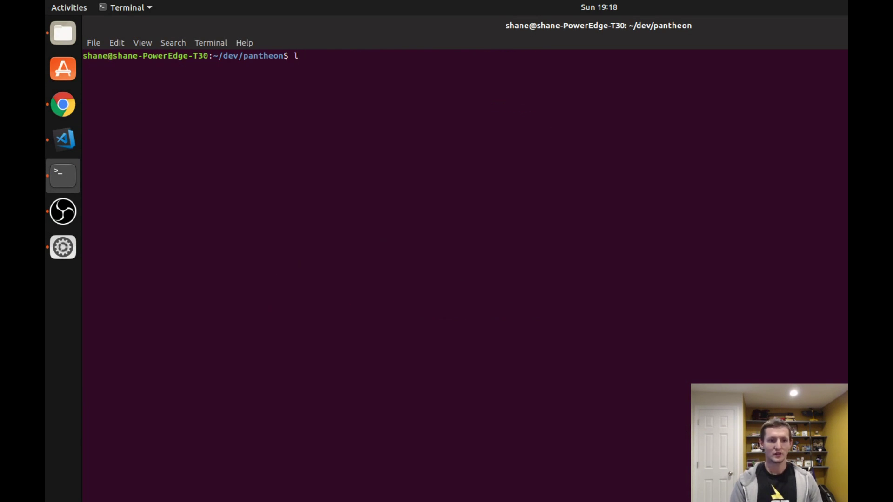
{"action": "type", "text": "ando drush "}
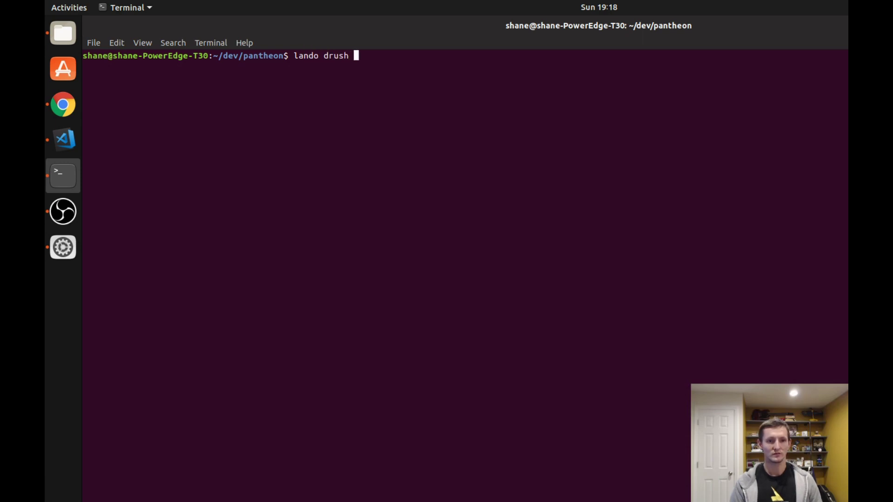
{"action": "type", "text": "d"}
{"action": "type", "text": "ex"}
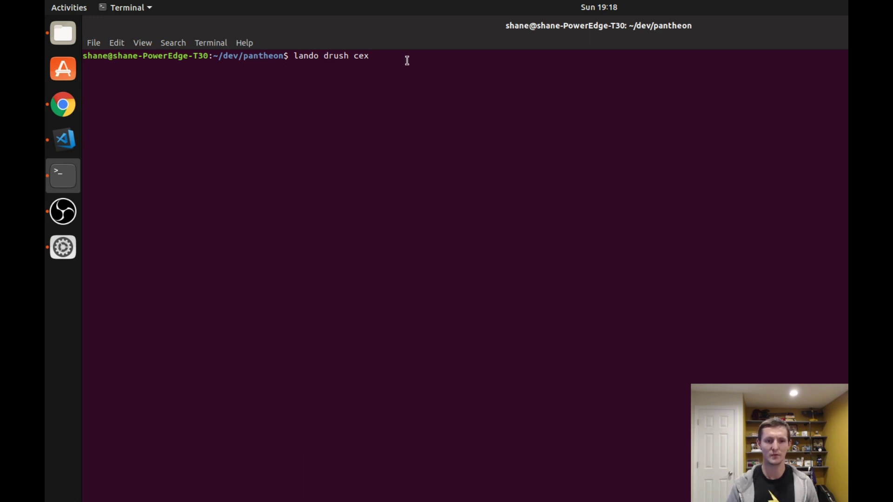
{"action": "key", "text": "Return"}
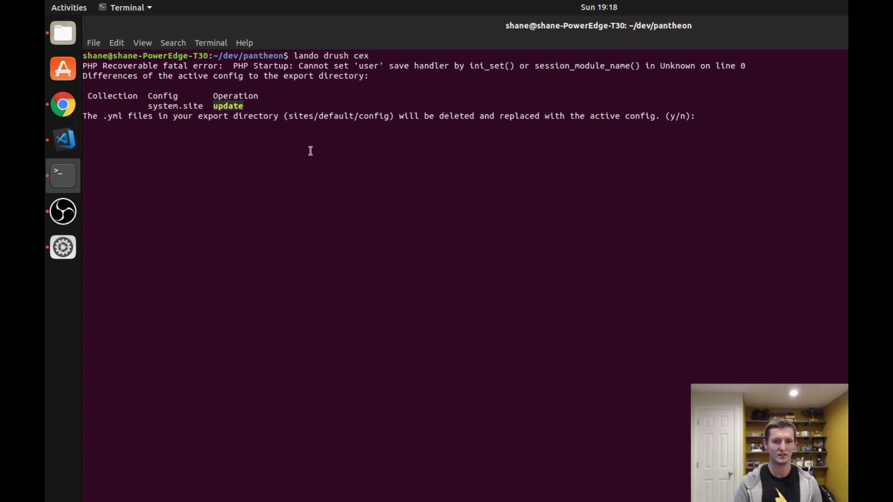
{"action": "type", "text": "y"}
{"action": "key", "text": "Return"}
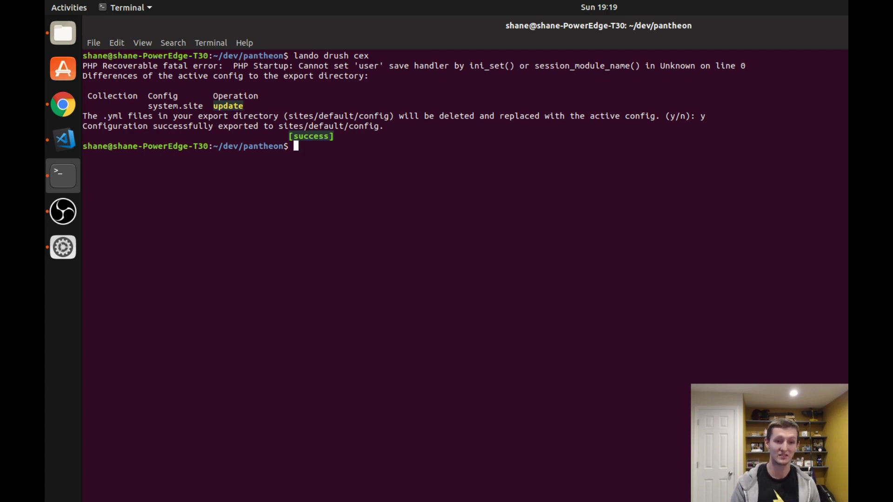
Stage all changes and commit system.site.yml with the message 'Changed site name.'.
{"action": "type", "text": "git status"}
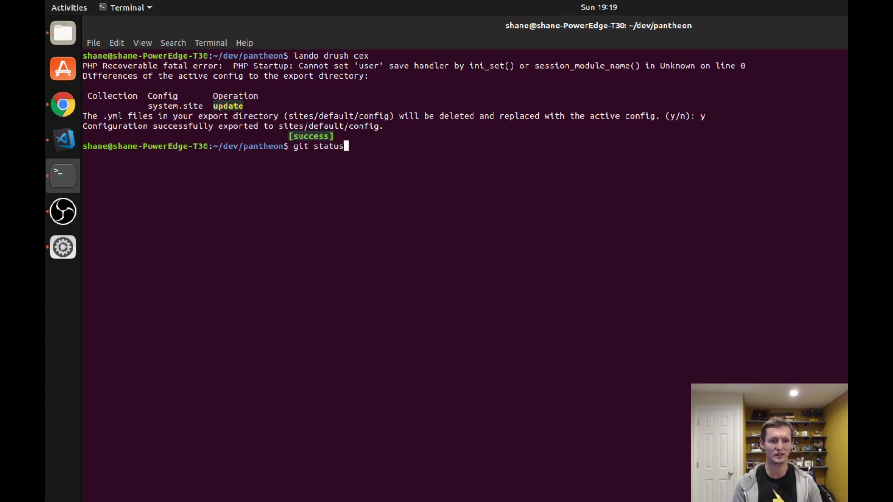
{"action": "key", "text": "Return"}
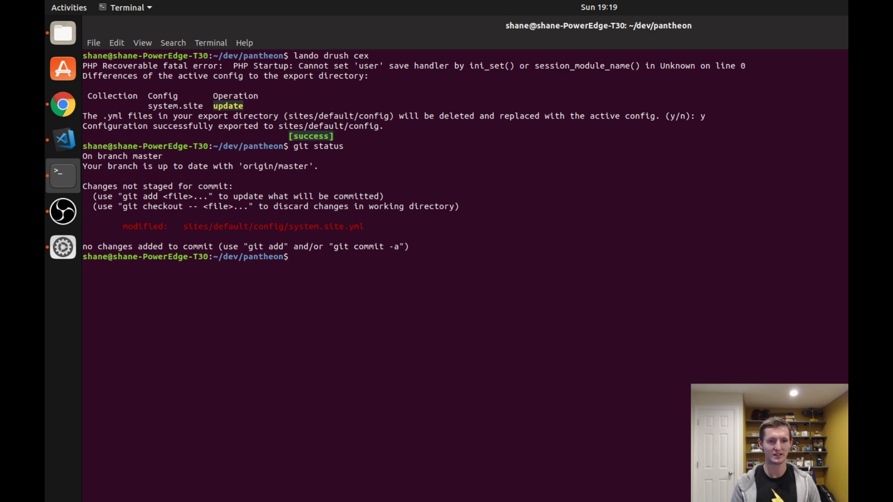
{"action": "type", "text": "git add ."}
{"action": "key", "text": "Return"}
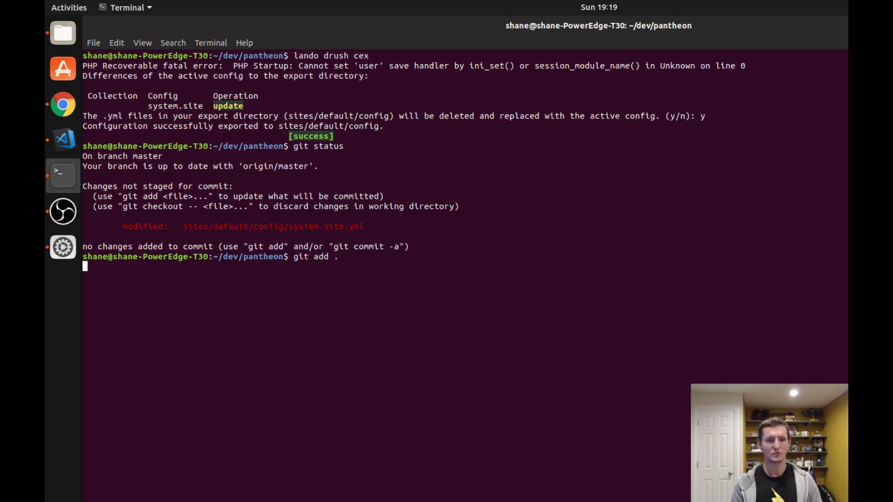
{"action": "type", "text": "git commit -"}
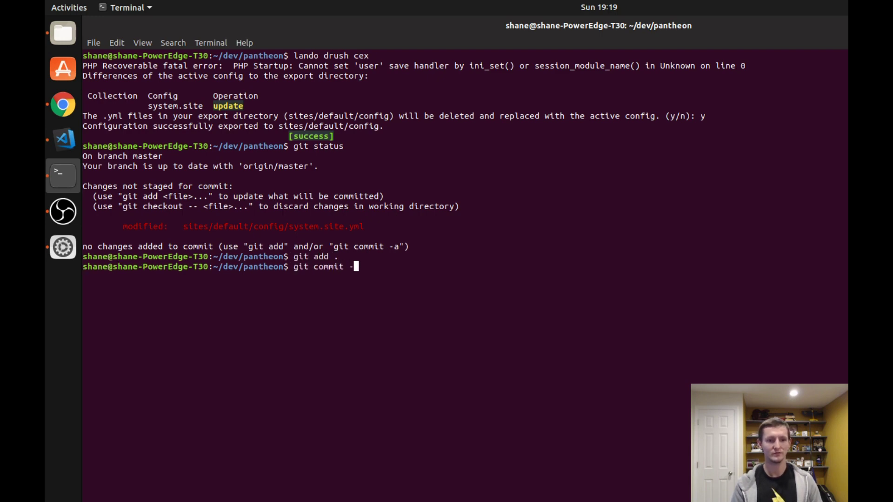
{"action": "type", "text": "m \"Ch"}
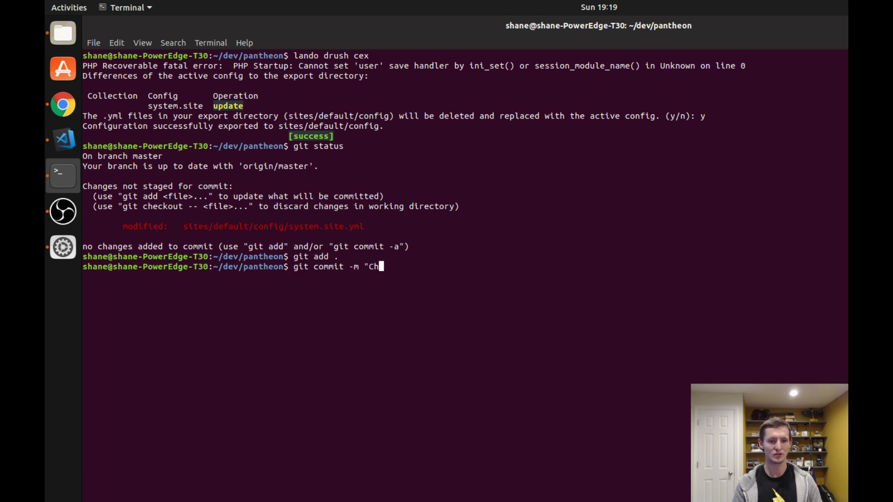
{"action": "type", "text": "anged site name.\""}
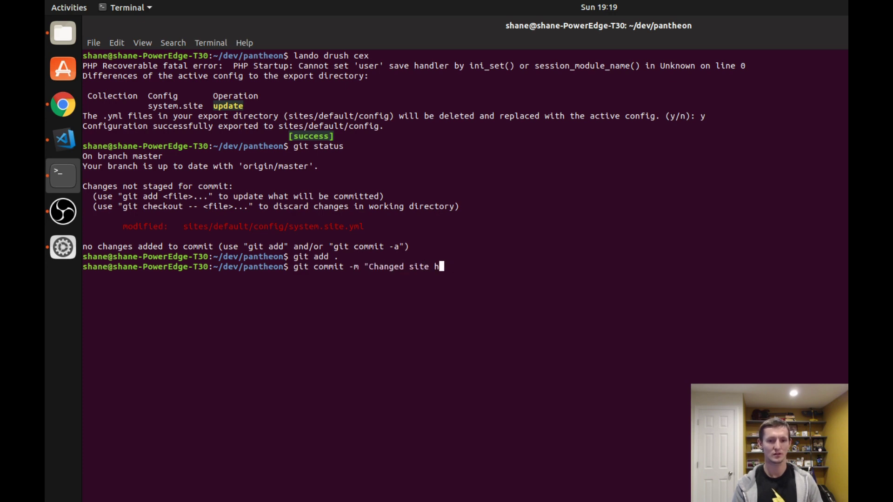
{"action": "key", "text": "Return"}
Push the site-name commit to Pantheon with git push.
{"action": "type", "text": "git push"}
{"action": "key", "text": "Return"}
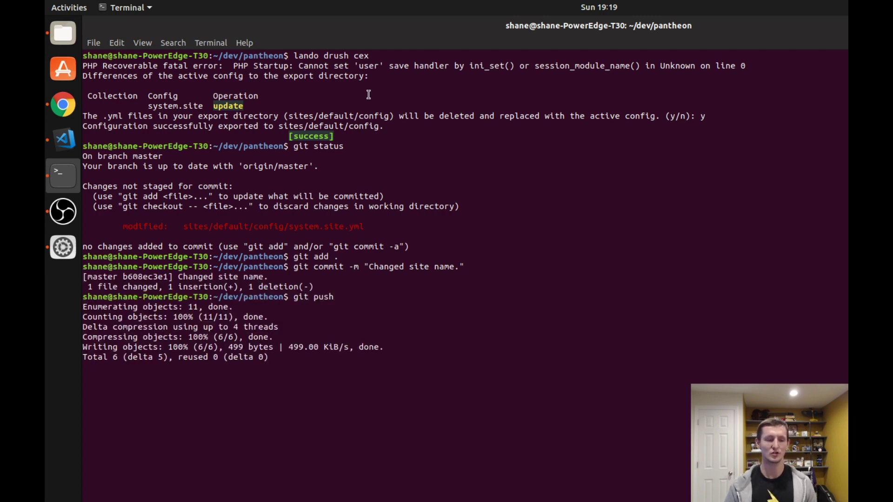
{"action": "left_click", "coordinate": [62, 106]}
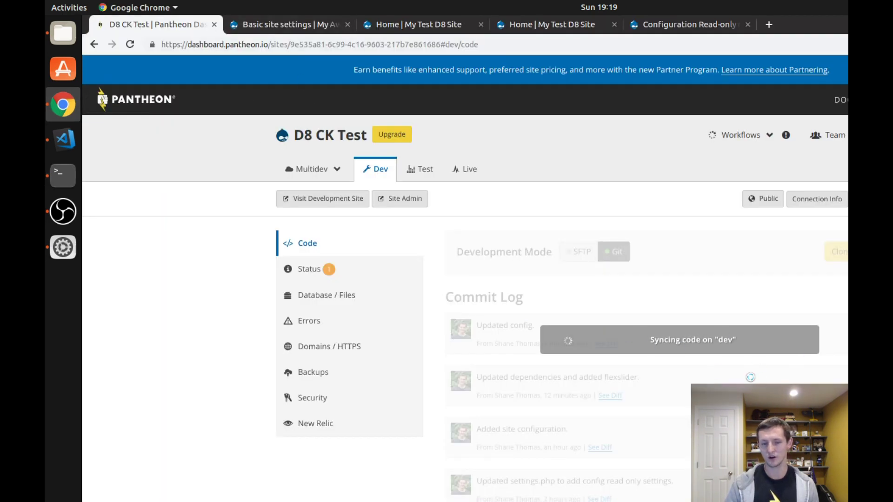
{"action": "left_click", "coordinate": [300, 25]}
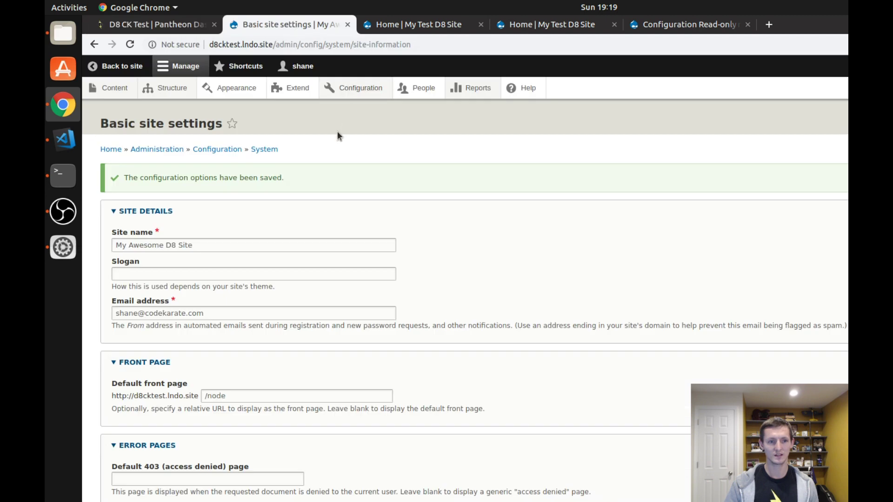
Check the dev site's settings and Pantheon commit log, then open dev's Configuration synchronization.
{"action": "left_click", "coordinate": [409, 28]}
{"action": "mouse_move", "coordinate": [356, 88]}
{"action": "mouse_move", "coordinate": [365, 139]}
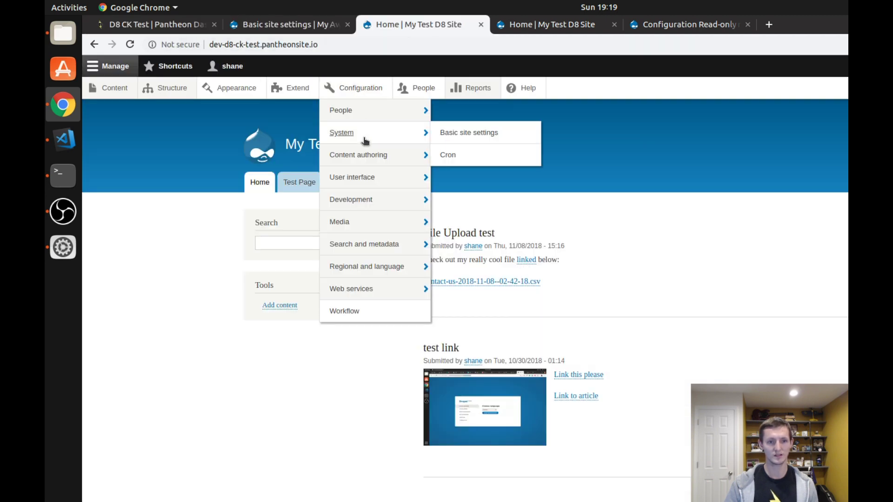
{"action": "left_click", "coordinate": [471, 136]}
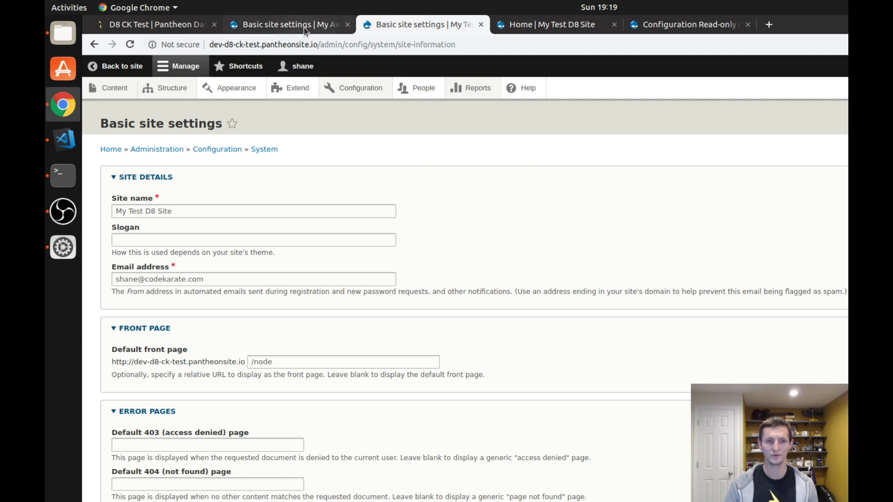
{"action": "left_click", "coordinate": [154, 25]}
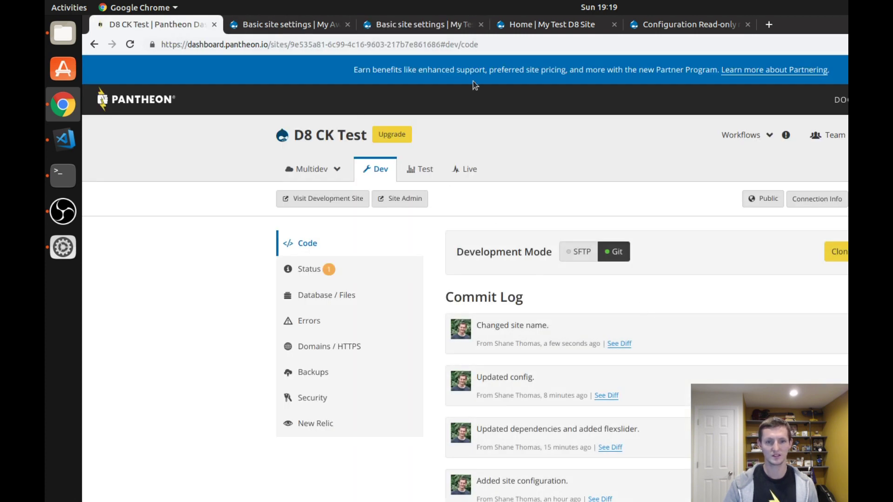
{"action": "left_click", "coordinate": [423, 24]}
{"action": "mouse_move", "coordinate": [361, 88]}
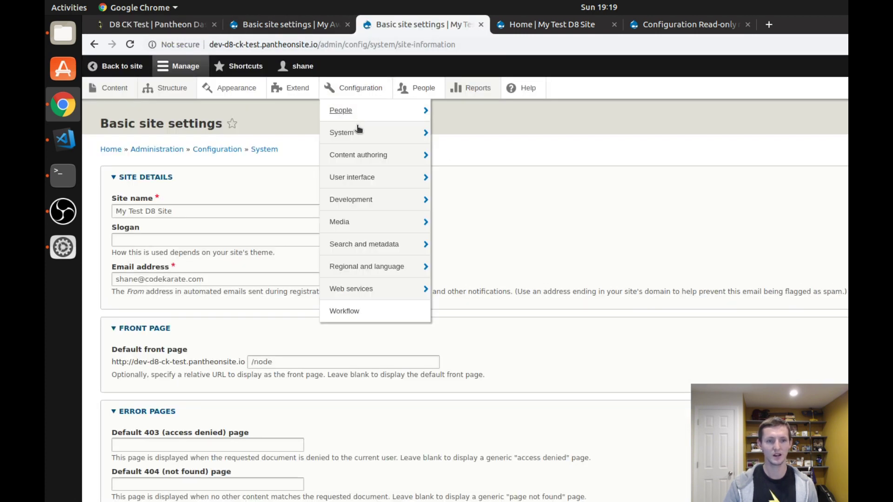
{"action": "mouse_move", "coordinate": [355, 197]}
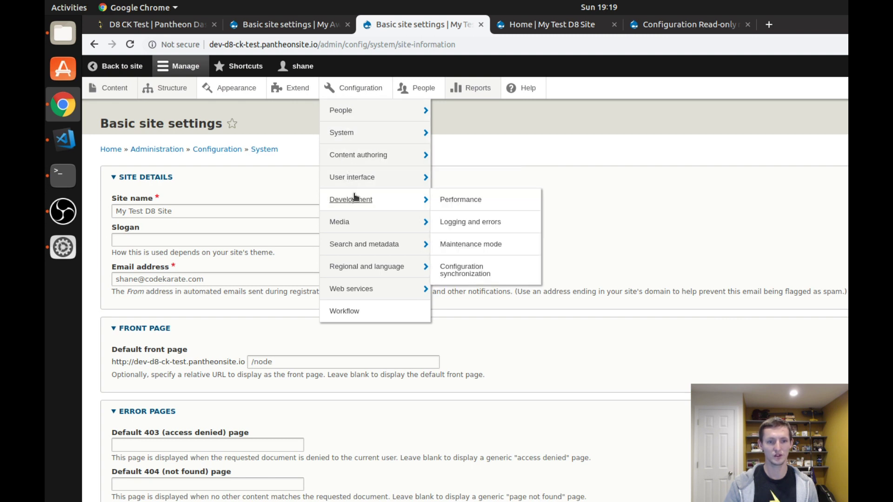
{"action": "left_click", "coordinate": [480, 276]}
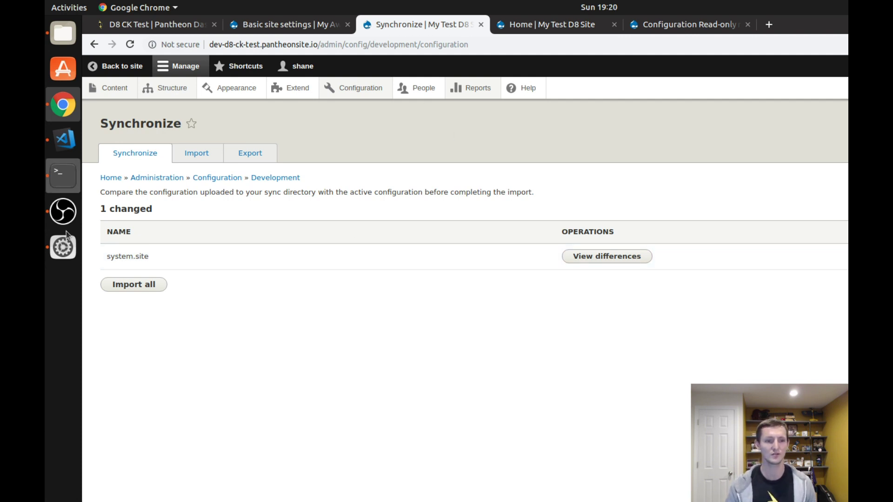
Import all pending configuration on dev and check Basic site settings for 'My Awesome D8 Site'.
{"action": "left_click", "coordinate": [137, 286]}
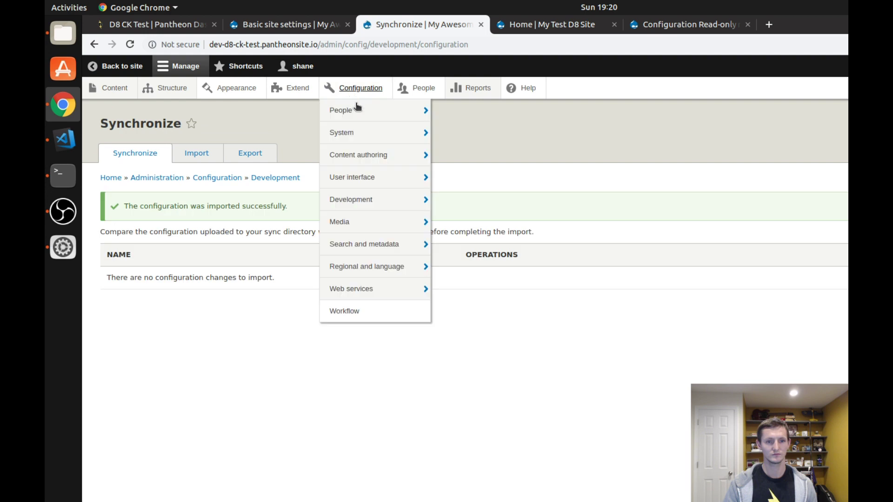
{"action": "mouse_move", "coordinate": [363, 135]}
{"action": "left_click", "coordinate": [479, 135]}
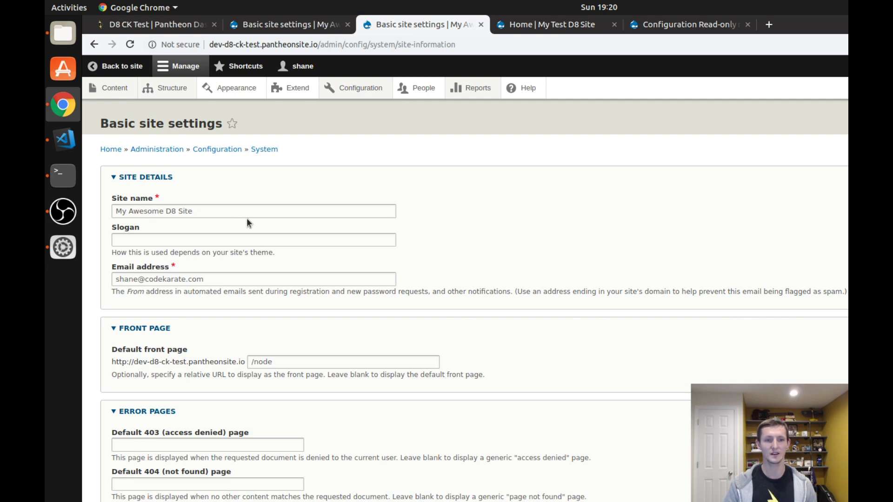
Type stray characters into the site name field, then delete them.
{"action": "left_click", "coordinate": [294, 215]}
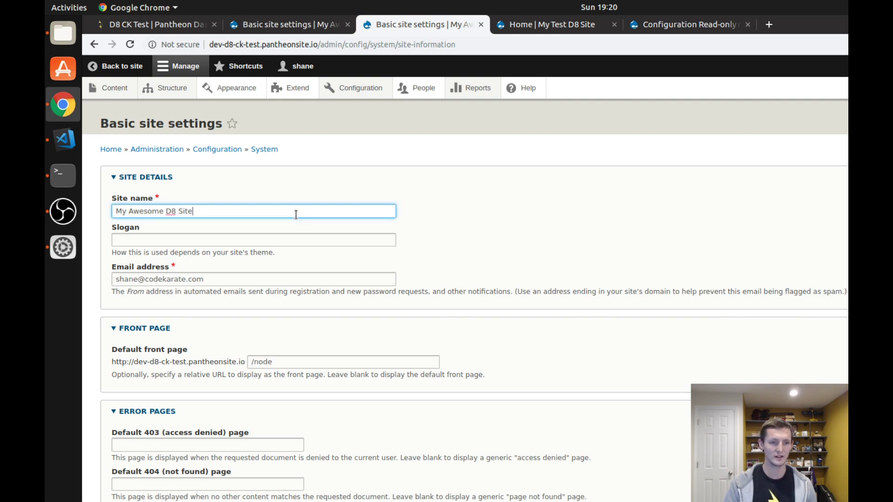
{"action": "type", "text": "dfasdf"}
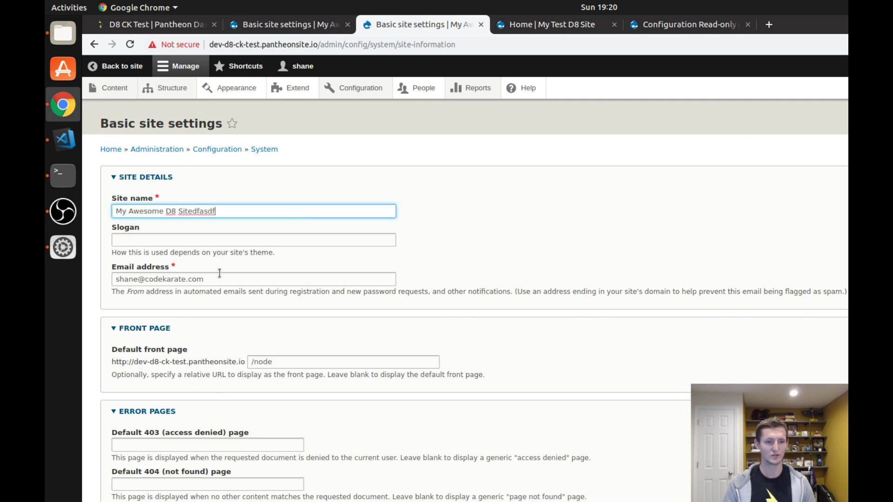
{"action": "key", "text": "BackSpace"}
{"action": "key", "text": "BackSpace"}
{"action": "key", "text": "BackSpace"}
{"action": "key", "text": "BackSpace"}
{"action": "key", "text": "BackSpace"}
{"action": "key", "text": "BackSpace"}
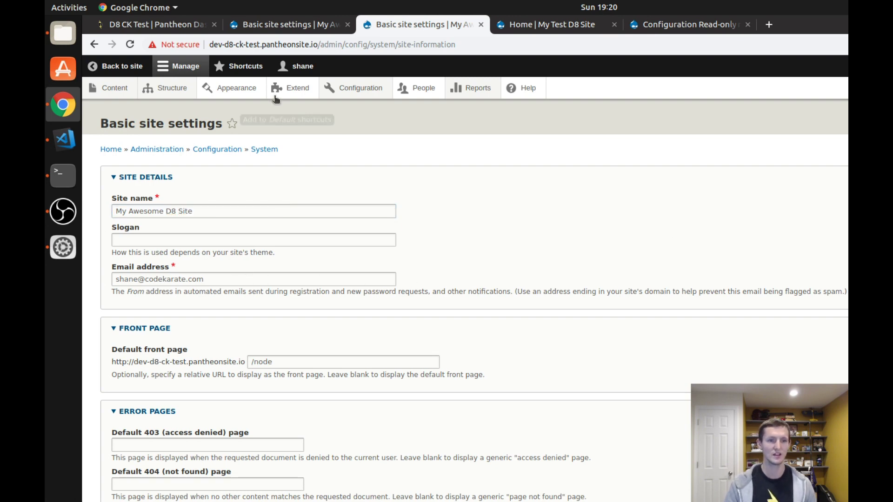
Deploy the pending code commit to the Pantheon Test environment.
{"action": "left_click", "coordinate": [176, 26]}
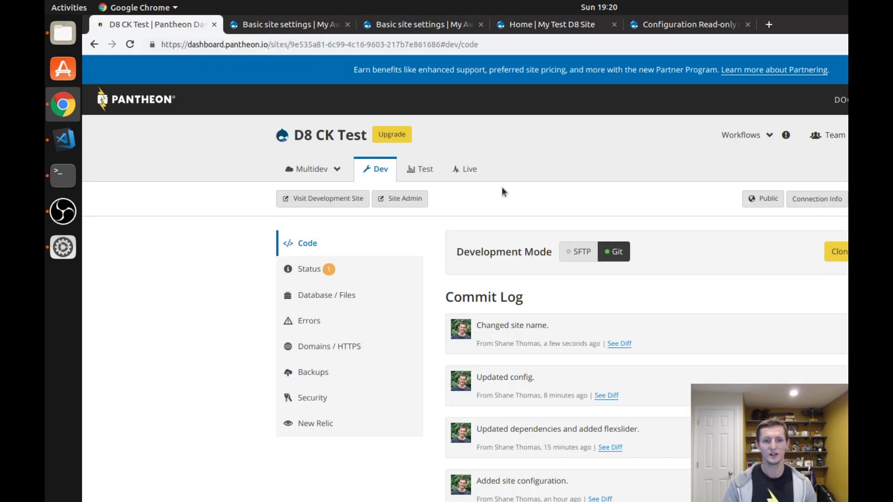
{"action": "left_click", "coordinate": [418, 174]}
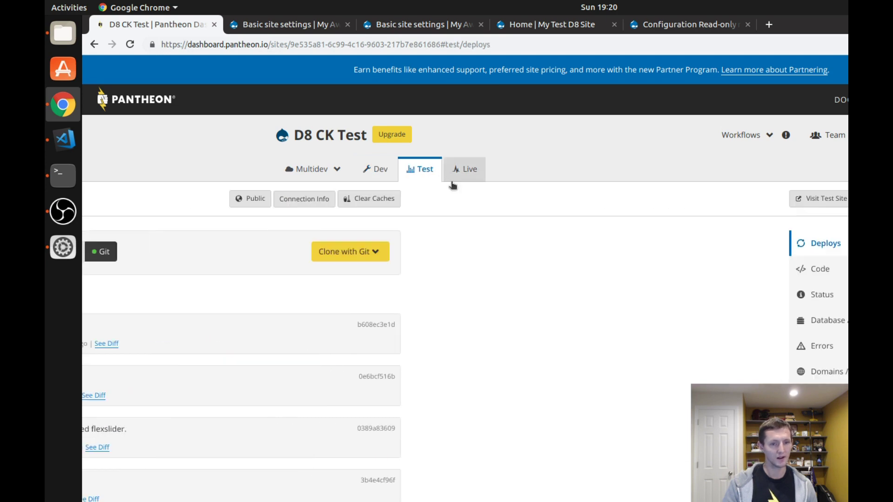
{"action": "left_click", "coordinate": [616, 398]}
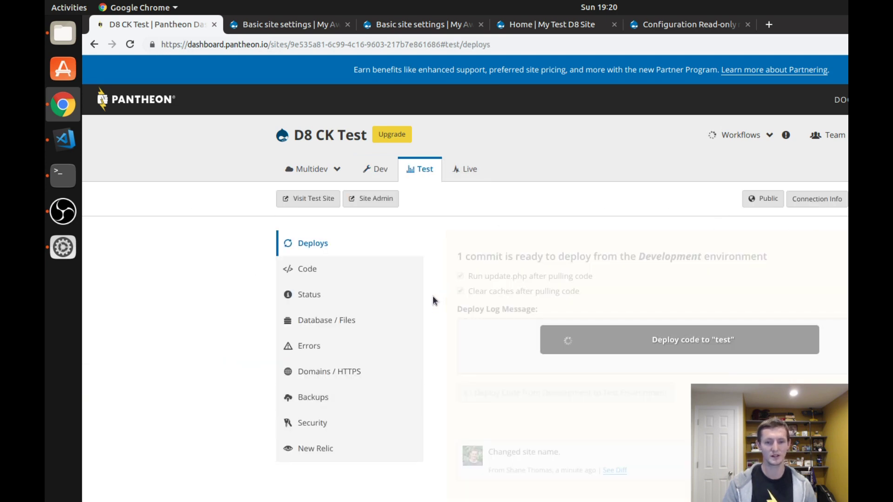
Open the test site's Basic site settings and highlight its read-only configuration warning.
{"action": "left_click", "coordinate": [538, 26]}
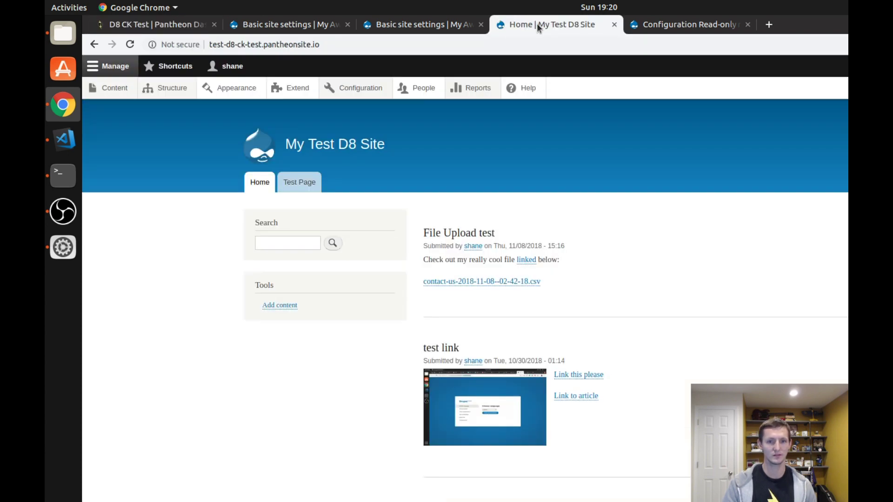
{"action": "mouse_move", "coordinate": [377, 89]}
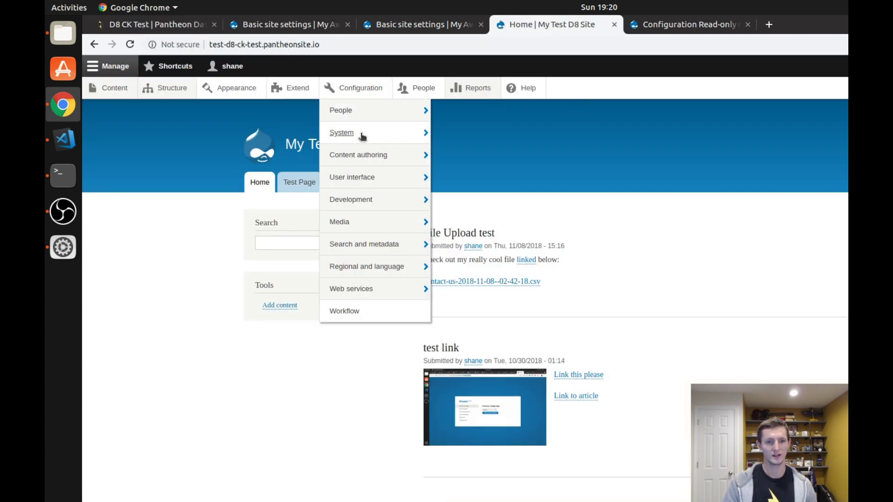
{"action": "mouse_move", "coordinate": [361, 134]}
{"action": "left_click", "coordinate": [487, 135]}
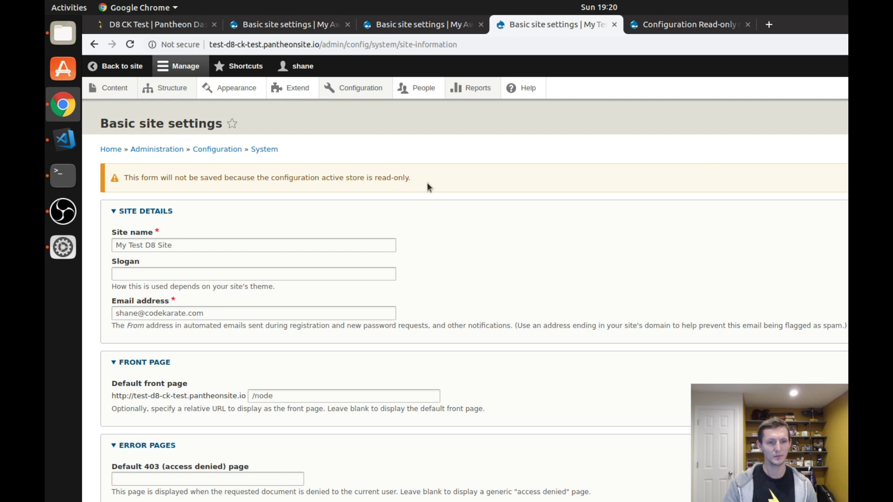
{"action": "left_click_drag", "start_coordinate": [427, 181], "coordinate": [125, 178]}
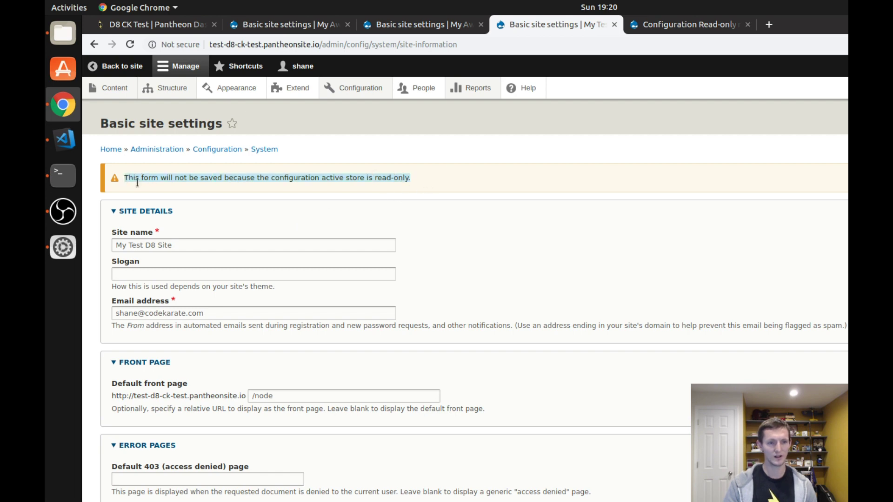
{"action": "left_click", "coordinate": [460, 184]}
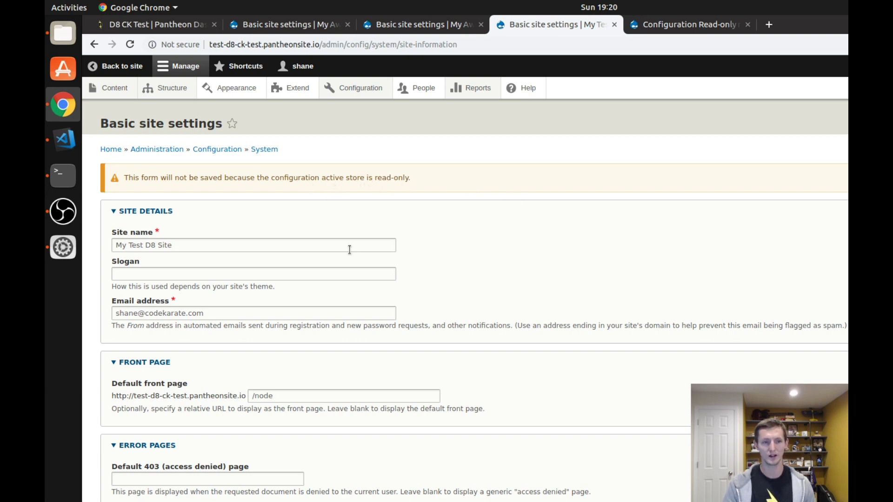
Type junk letters into the site name and delete them, leaving 'My Test D8 Site'.
{"action": "left_click", "coordinate": [367, 247]}
{"action": "type", "text": "asdfasdf"}
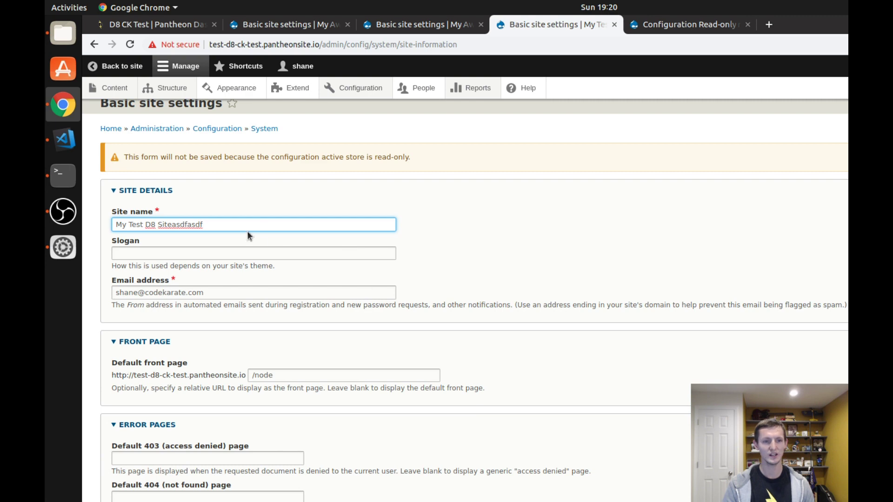
{"action": "left_click_drag", "start_coordinate": [205, 225], "coordinate": [187, 222]}
{"action": "key", "text": "BackSpace"}
{"action": "key", "text": "BackSpace"}
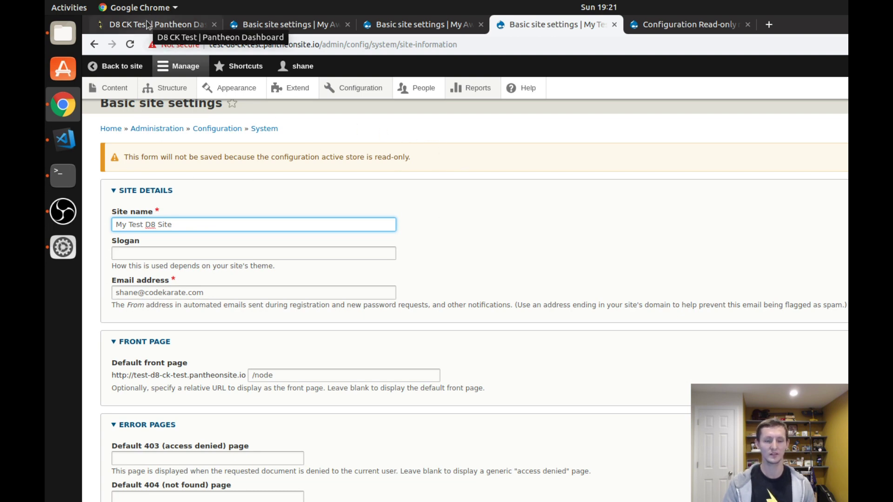
Check the Pantheon deploy log, then import all pending configuration on the test site.
{"action": "mouse_move", "coordinate": [363, 93]}
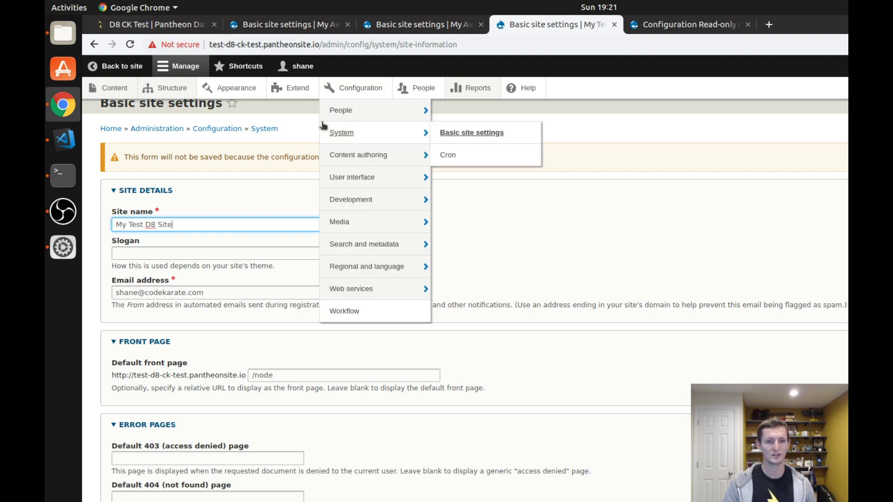
{"action": "left_click", "coordinate": [144, 28]}
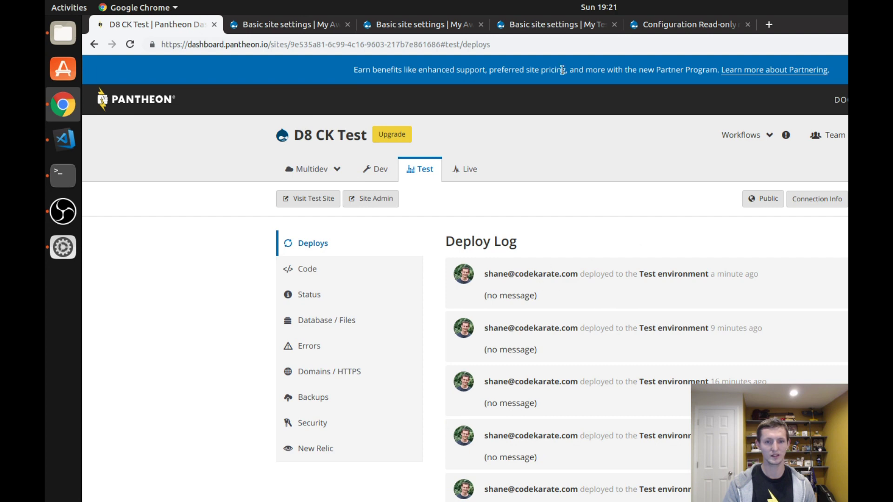
{"action": "left_click", "coordinate": [552, 24]}
{"action": "mouse_move", "coordinate": [381, 95]}
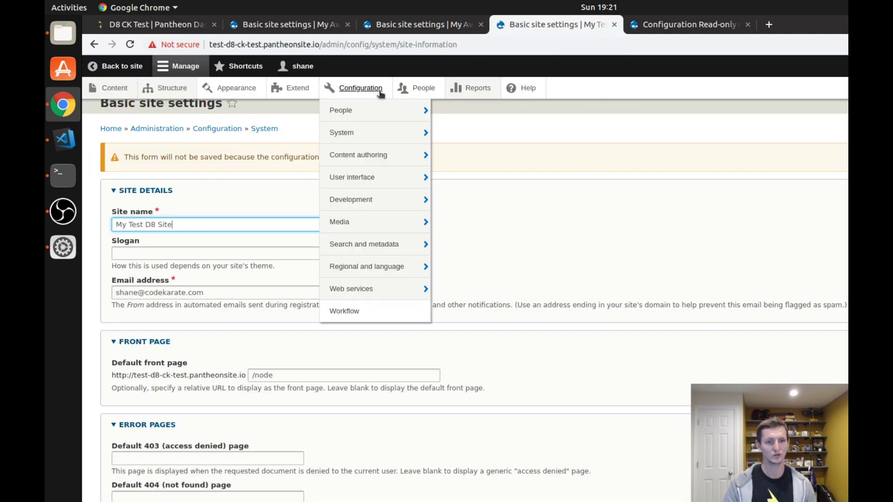
{"action": "mouse_move", "coordinate": [403, 200]}
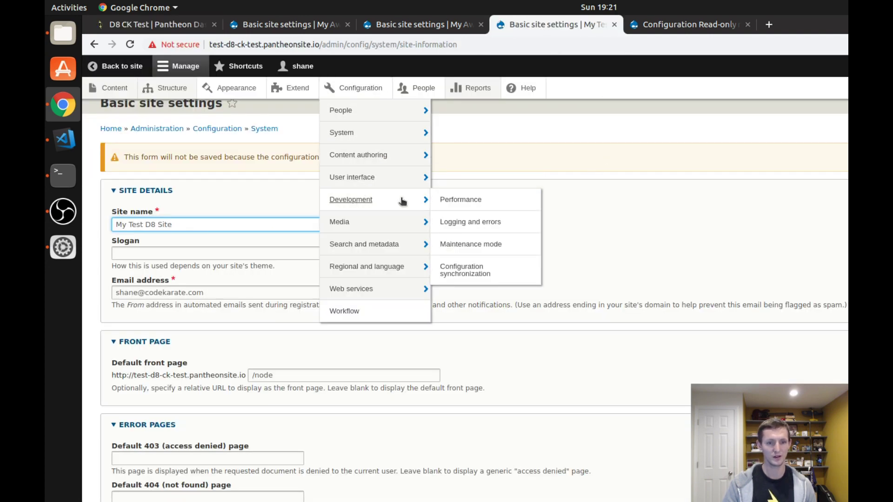
{"action": "left_click", "coordinate": [464, 270]}
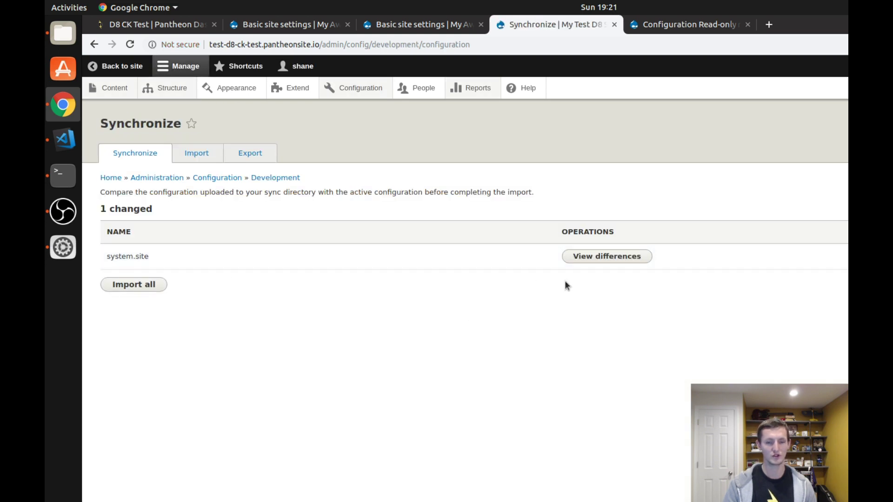
{"action": "left_click", "coordinate": [153, 285]}
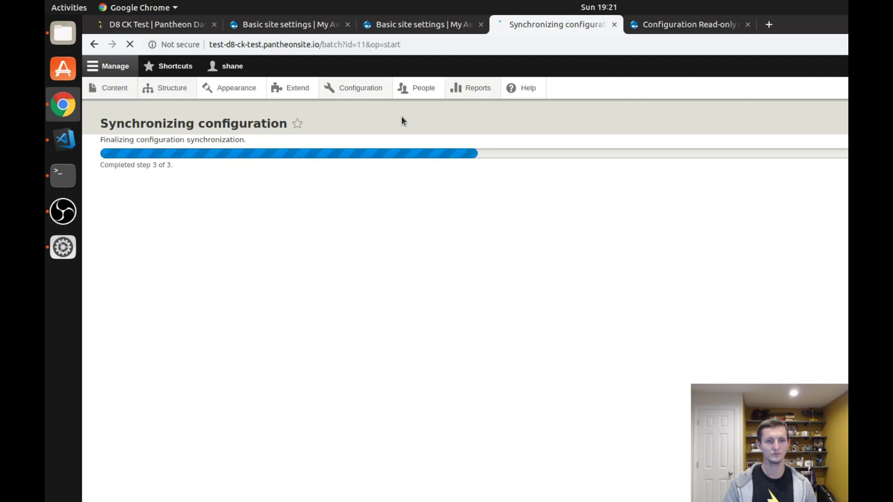
Reopen Basic site settings showing 'My Awesome D8 Site' and start editing the slogan.
{"action": "mouse_move", "coordinate": [367, 96]}
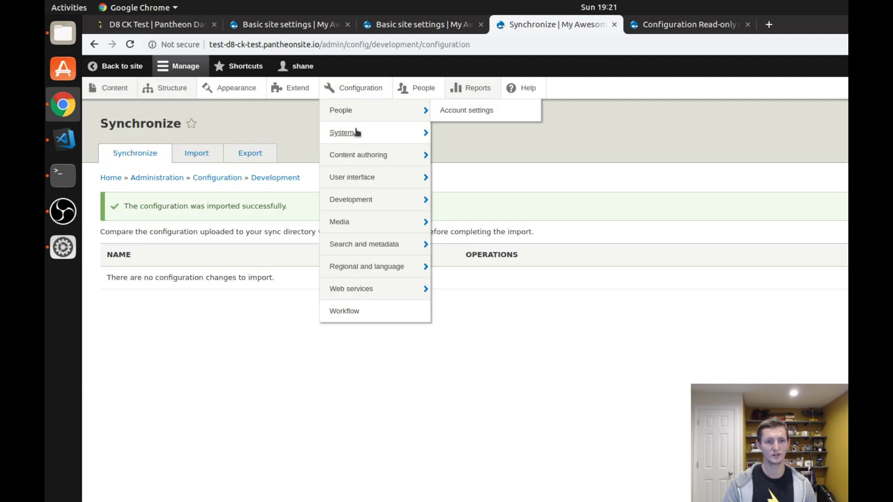
{"action": "mouse_move", "coordinate": [358, 132]}
{"action": "left_click", "coordinate": [477, 136]}
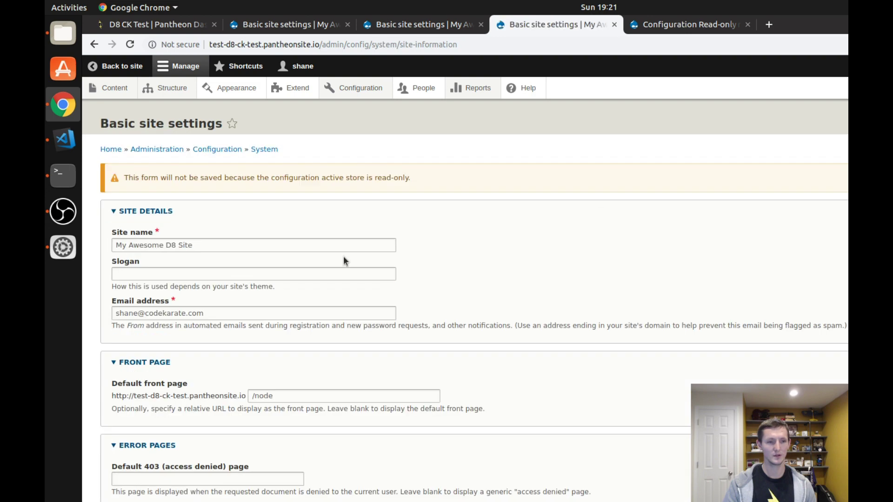
{"action": "left_click", "coordinate": [242, 276]}
Enter slogan 'asdfsadfsadf', then try adding a new view, which shows the read-only warning.
{"action": "type", "text": "asdfsadfsadf"}
{"action": "scroll", "coordinate": [307, 328], "scroll_direction": "down", "scroll_amount": 1}
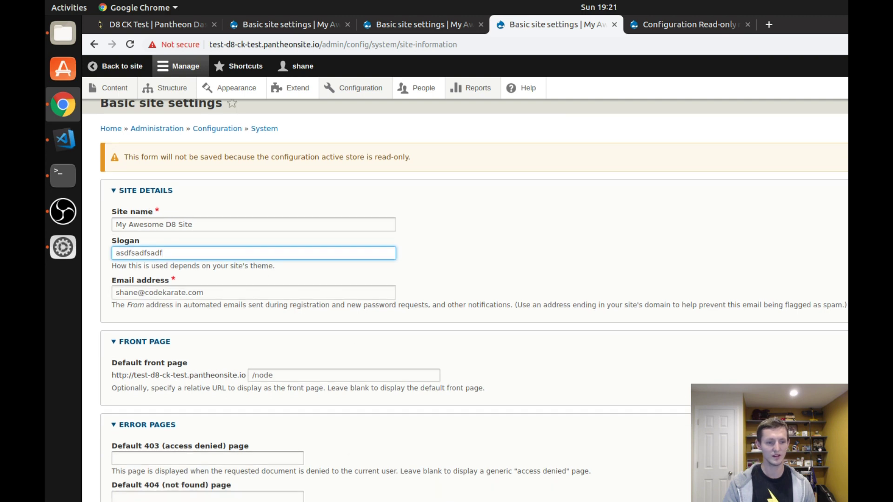
{"action": "mouse_move", "coordinate": [169, 90]}
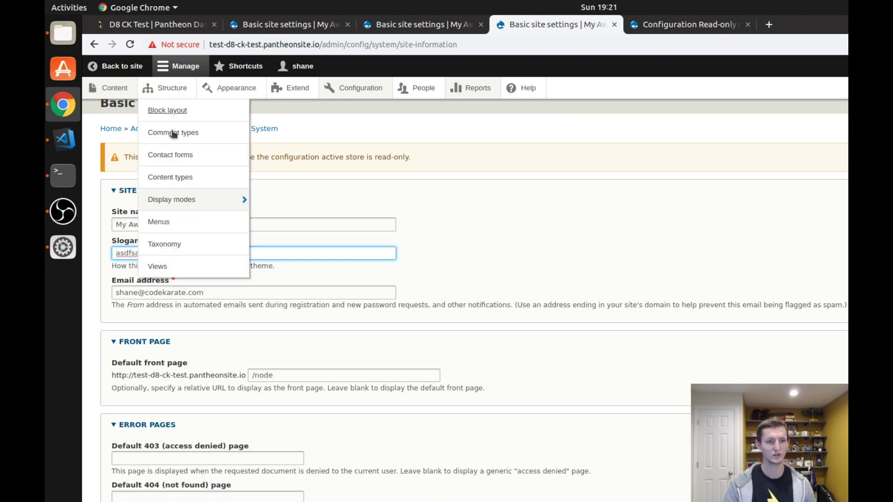
{"action": "left_click", "coordinate": [169, 270]}
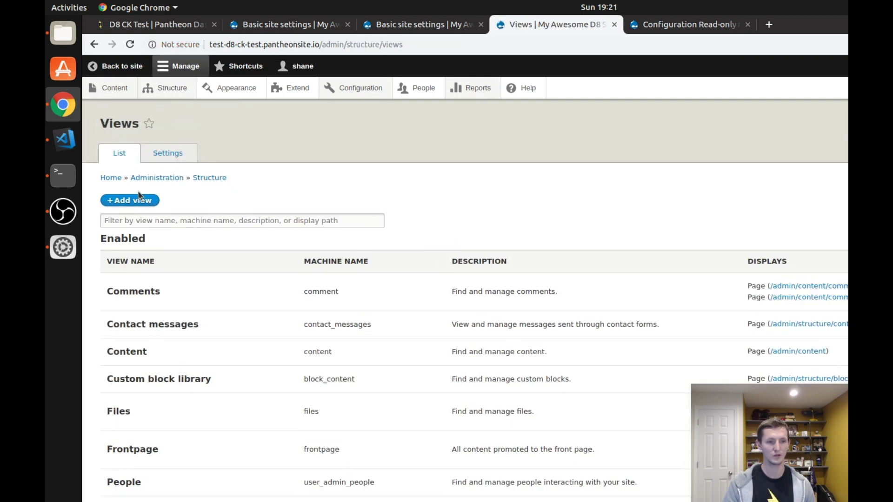
{"action": "left_click", "coordinate": [139, 201]}
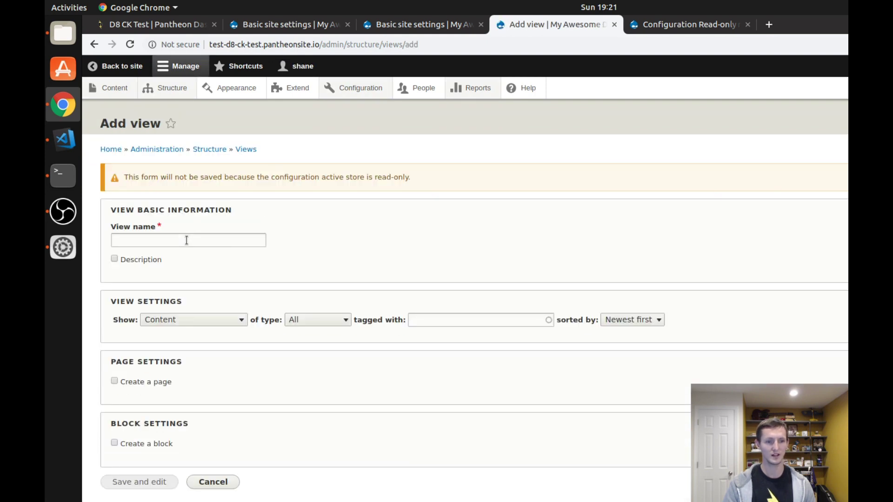
{"action": "left_click", "coordinate": [187, 240]}
{"action": "left_click_drag", "start_coordinate": [113, 179], "coordinate": [368, 192]}
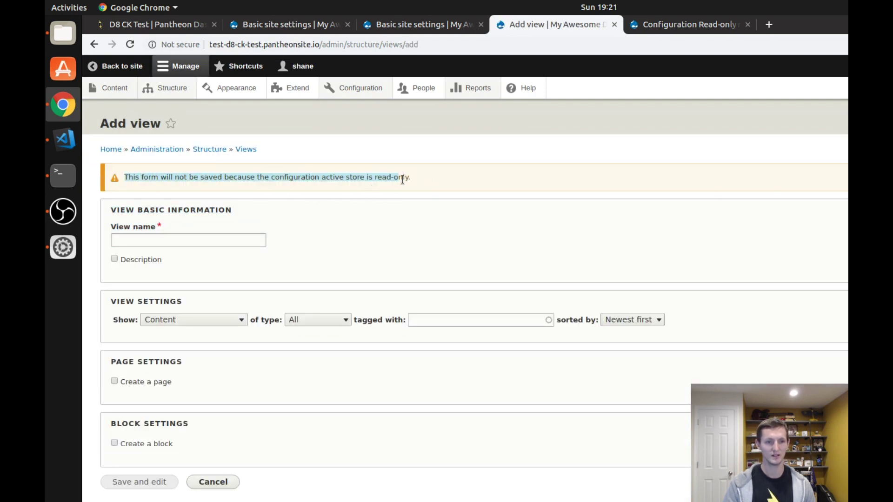
{"action": "left_click", "coordinate": [474, 236]}
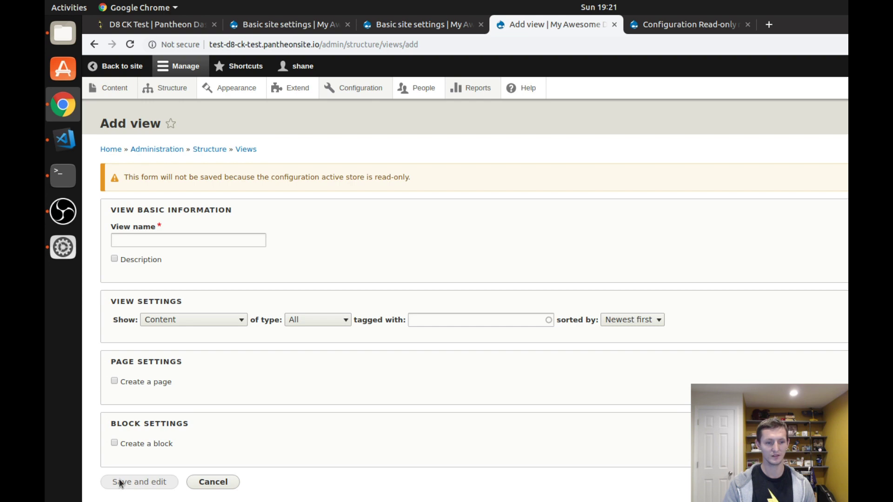
Start adding a Boolean field to the Article content type.
{"action": "mouse_move", "coordinate": [174, 93]}
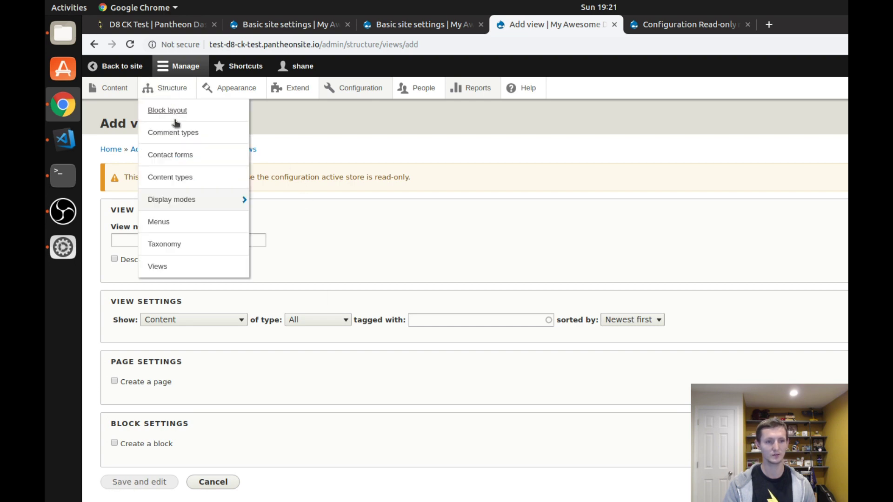
{"action": "left_click", "coordinate": [170, 177]}
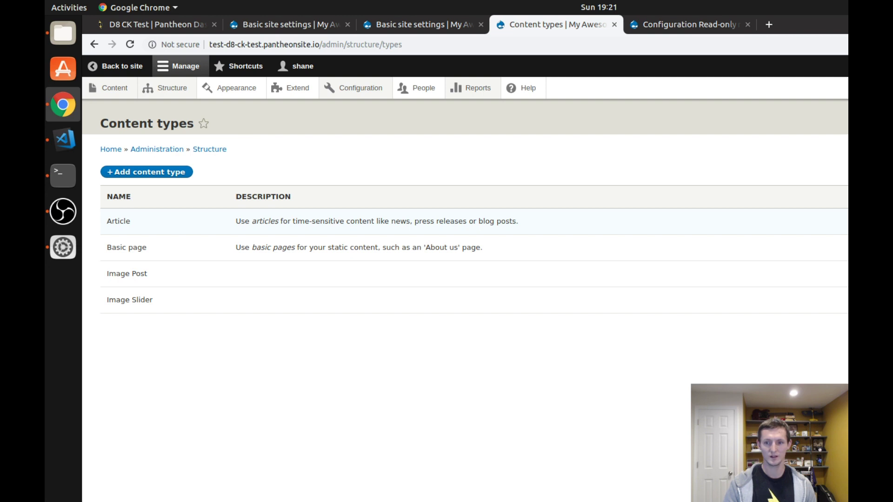
{"action": "left_click", "coordinate": [866, 221]}
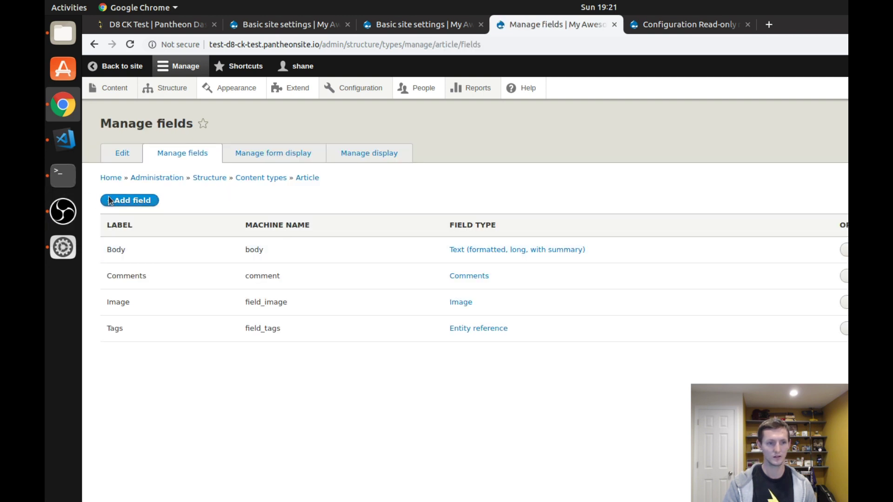
{"action": "left_click", "coordinate": [110, 201]}
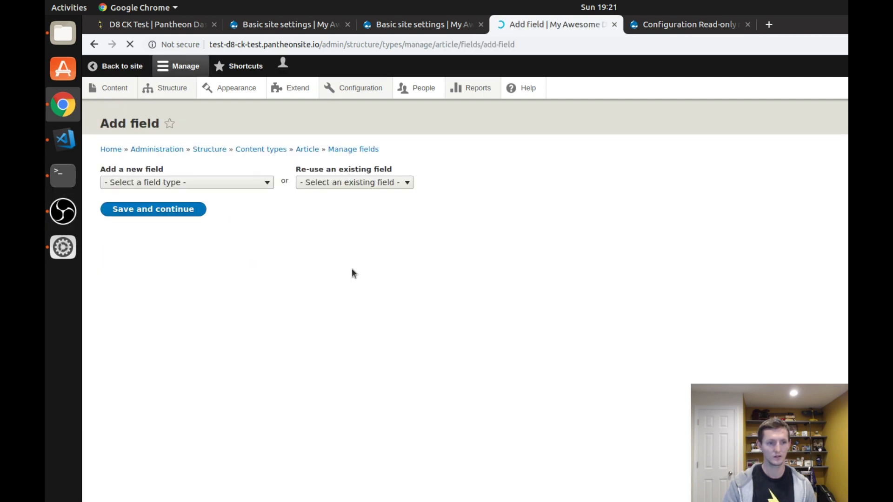
{"action": "left_click", "coordinate": [188, 186]}
{"action": "left_click", "coordinate": [175, 212]}
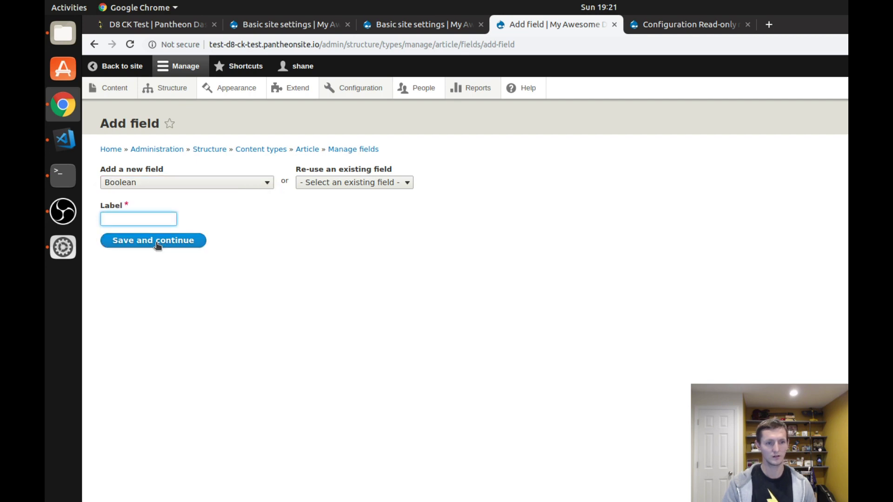
Label the field 'test' with machine name 'test' and save, triggering the locked active store error.
{"action": "type", "text": "test"}
{"action": "left_click", "coordinate": [157, 245]}
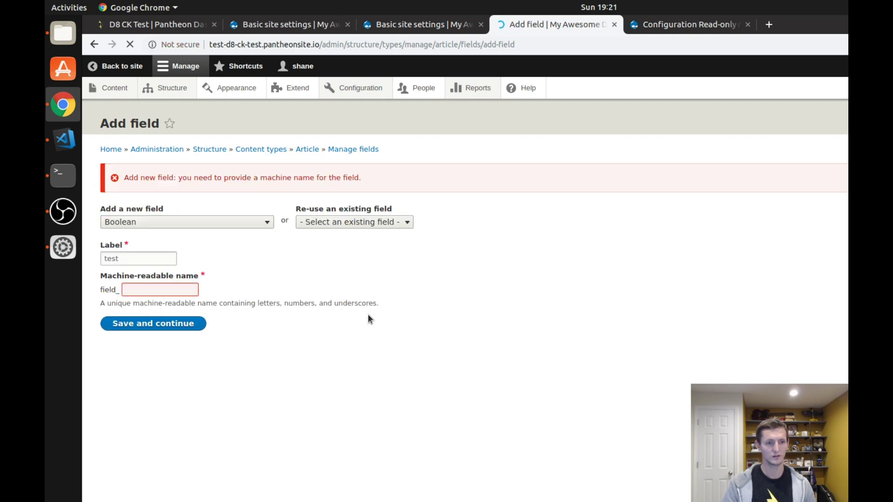
{"action": "left_click", "coordinate": [179, 288]}
{"action": "type", "text": "test"}
{"action": "left_click", "coordinate": [196, 326]}
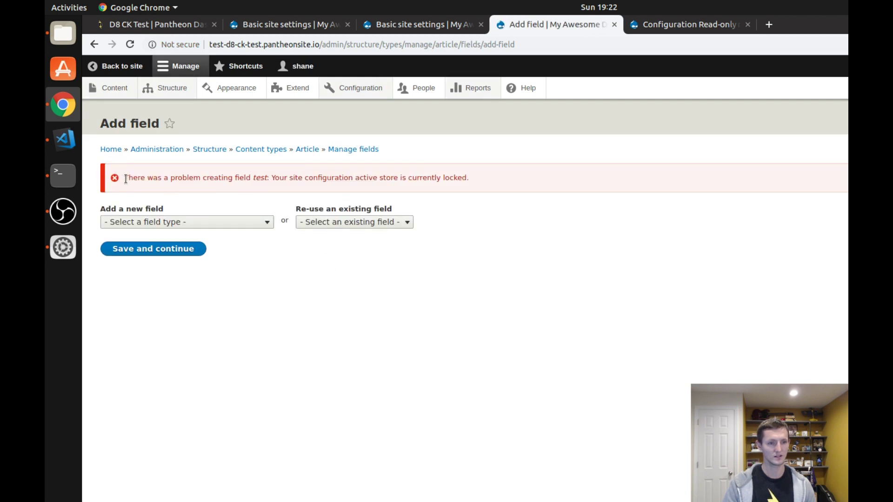
{"action": "left_click_drag", "start_coordinate": [126, 178], "coordinate": [268, 180]}
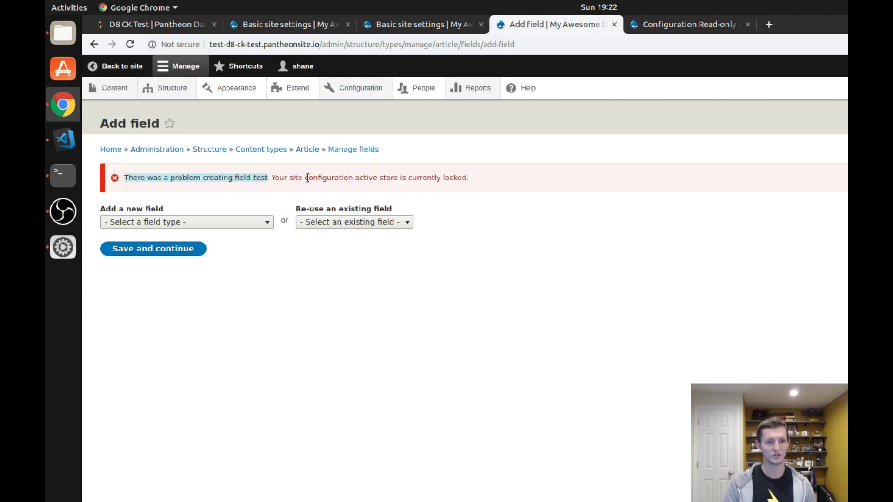